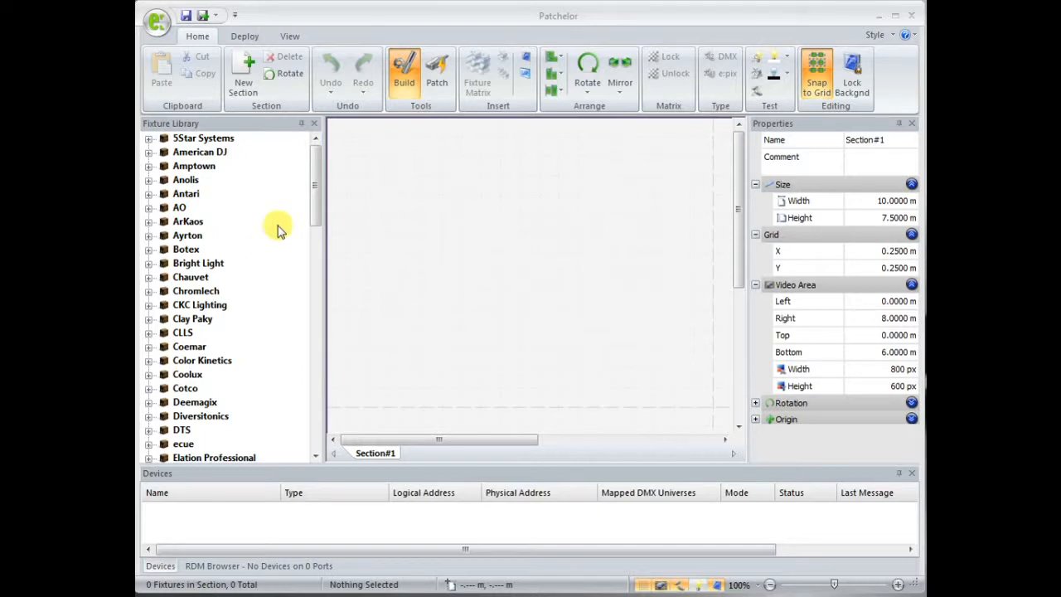
pyautogui.moveTo(315, 175)
pyautogui.mouseDown()
pyautogui.moveTo(323, 302)
pyautogui.moveTo(319, 148)
pyautogui.mouseUp()
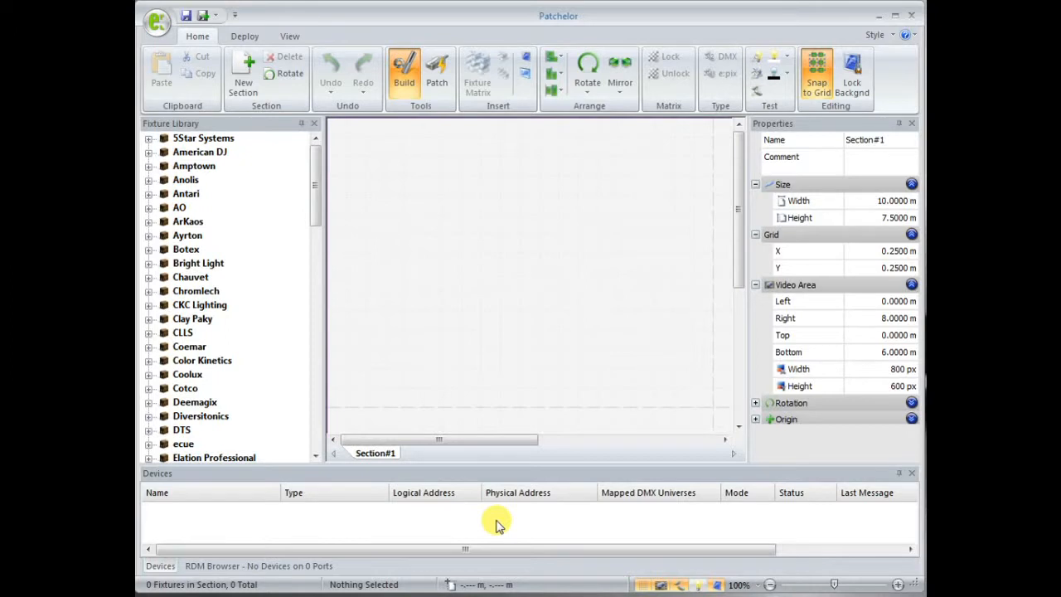
# Step: Add a dummy Butler XT2 device from the Devices pane context menu
pyautogui.rightClick(498, 524)
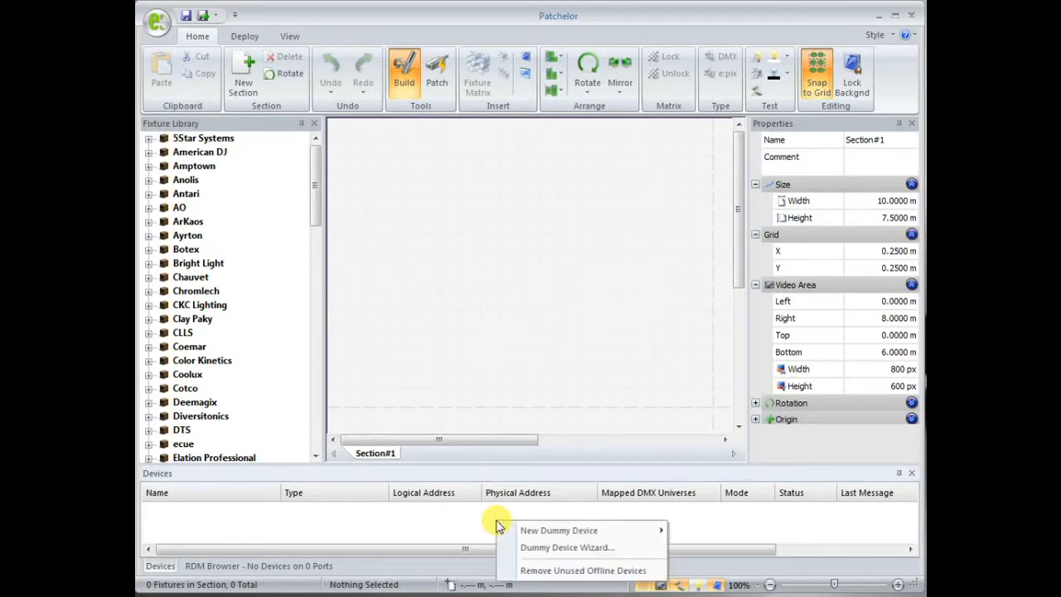
pyautogui.moveTo(580, 531)
pyautogui.click(709, 565)
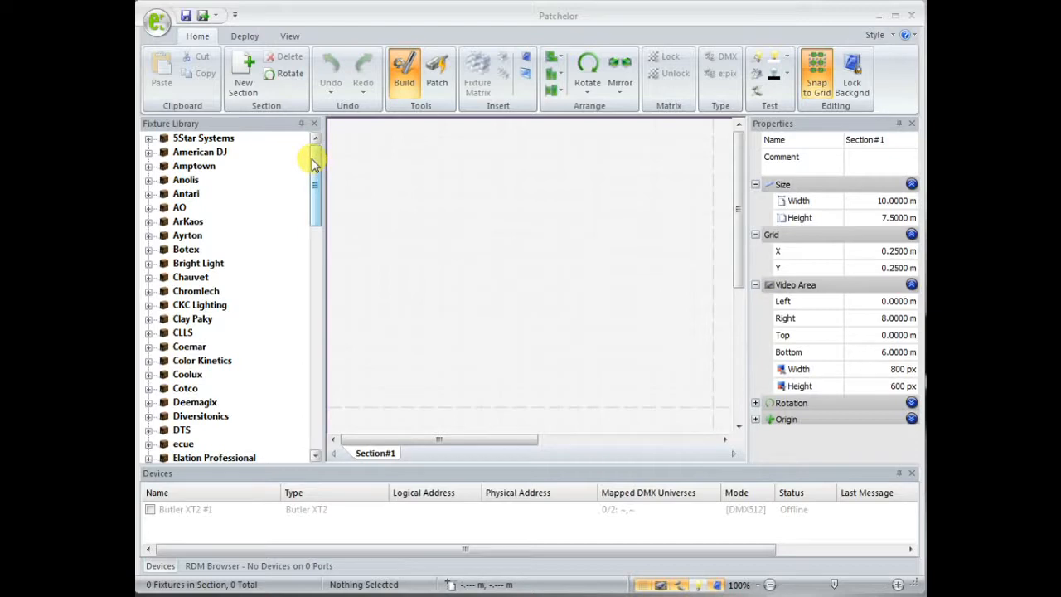
pyautogui.moveTo(313, 162); pyautogui.dragTo(317, 389)
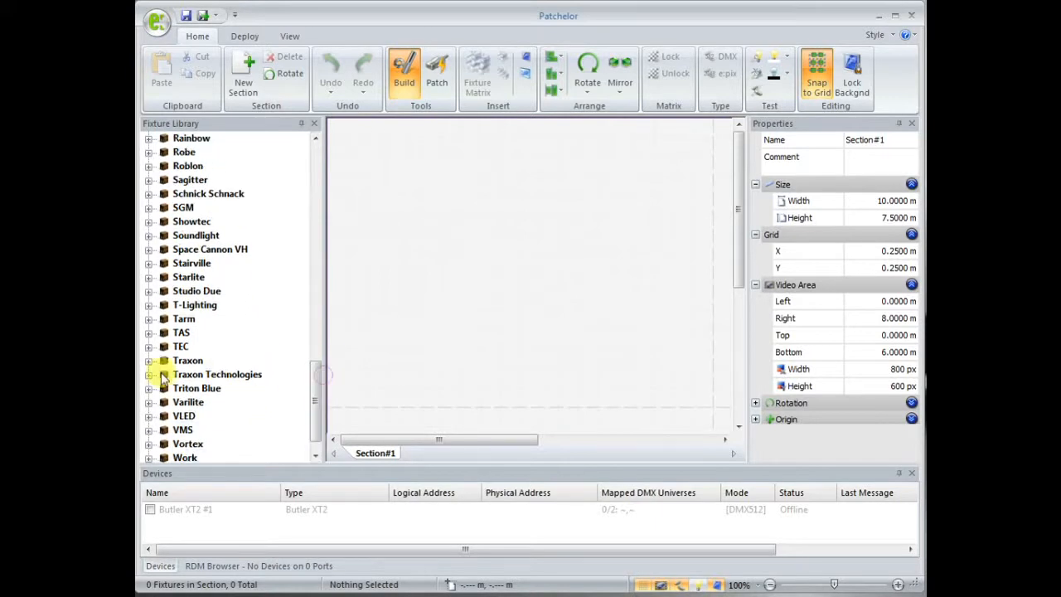
# Step: Select the Traxon Technologies 16 PXL Board RGB fixture in the library
pyautogui.doubleClick(162, 375)
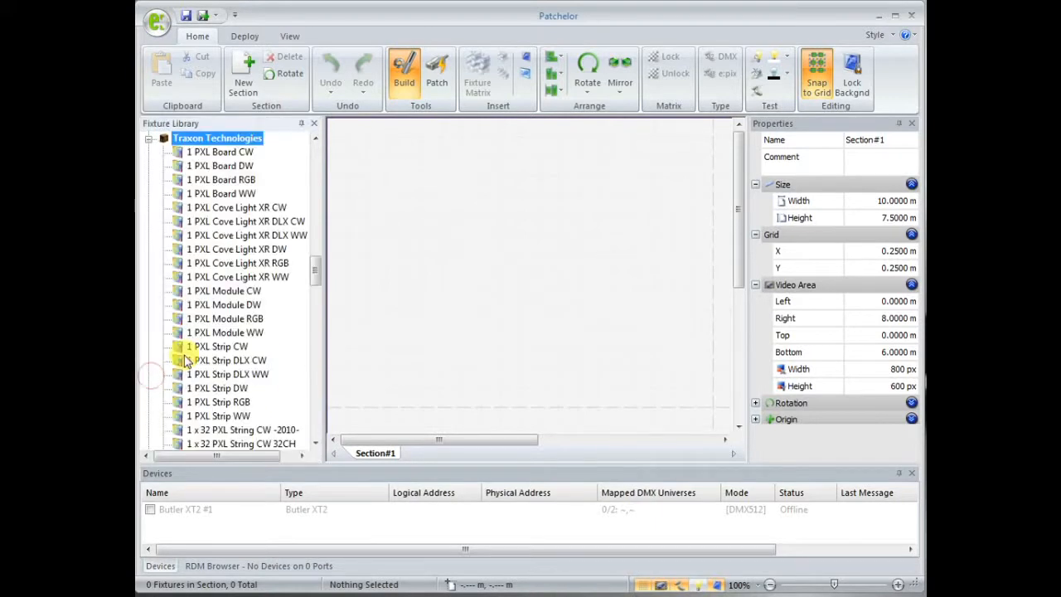
pyautogui.scroll(-3, 185, 360)
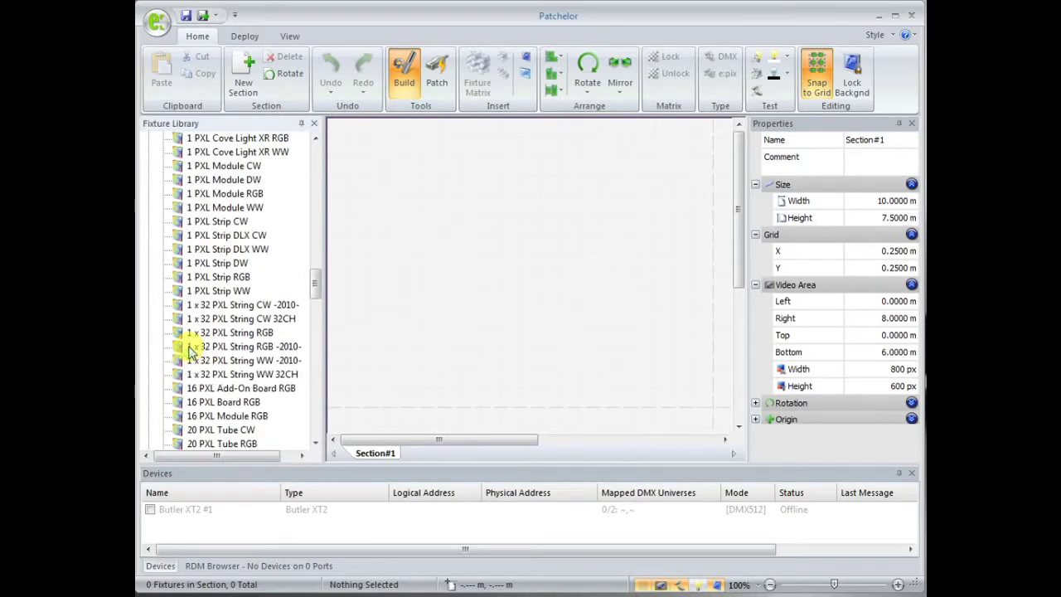
pyautogui.click(208, 402)
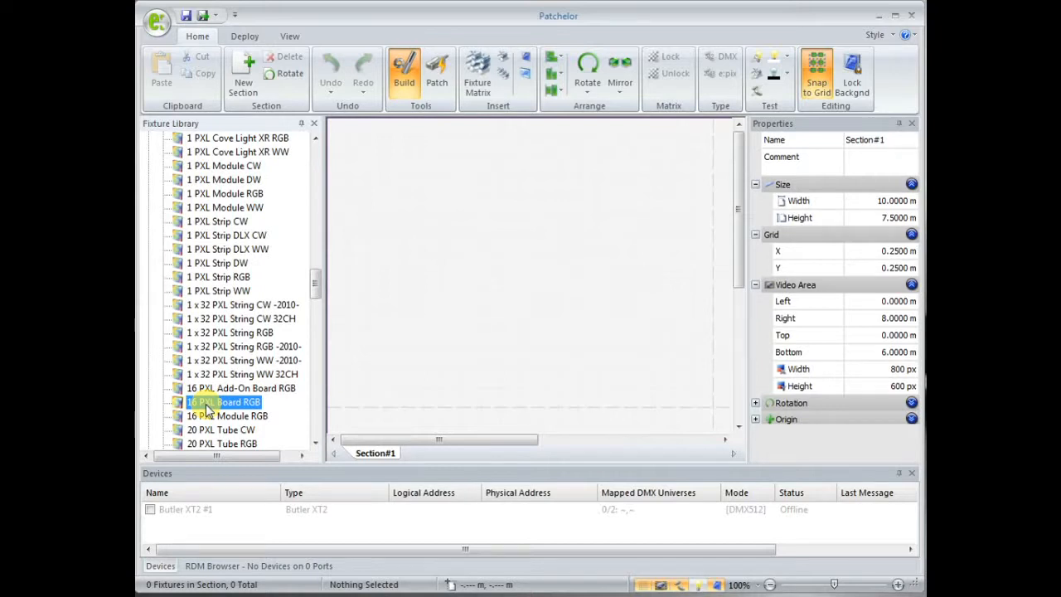
# Step: Place three board tiles on the section in a diagonal running down-right, then deselect
pyautogui.click(423, 222)
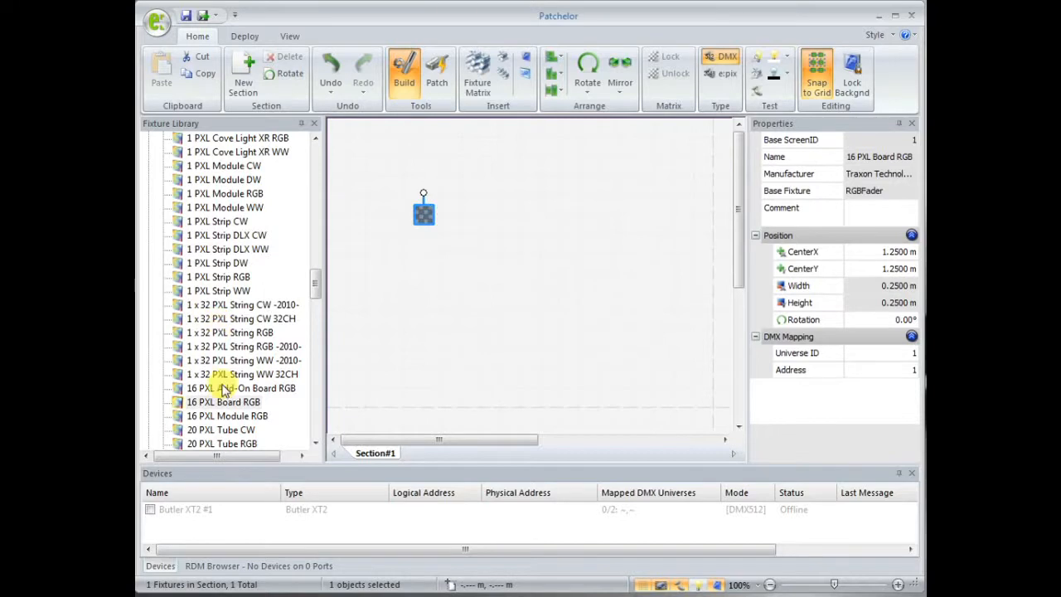
pyautogui.click(443, 232)
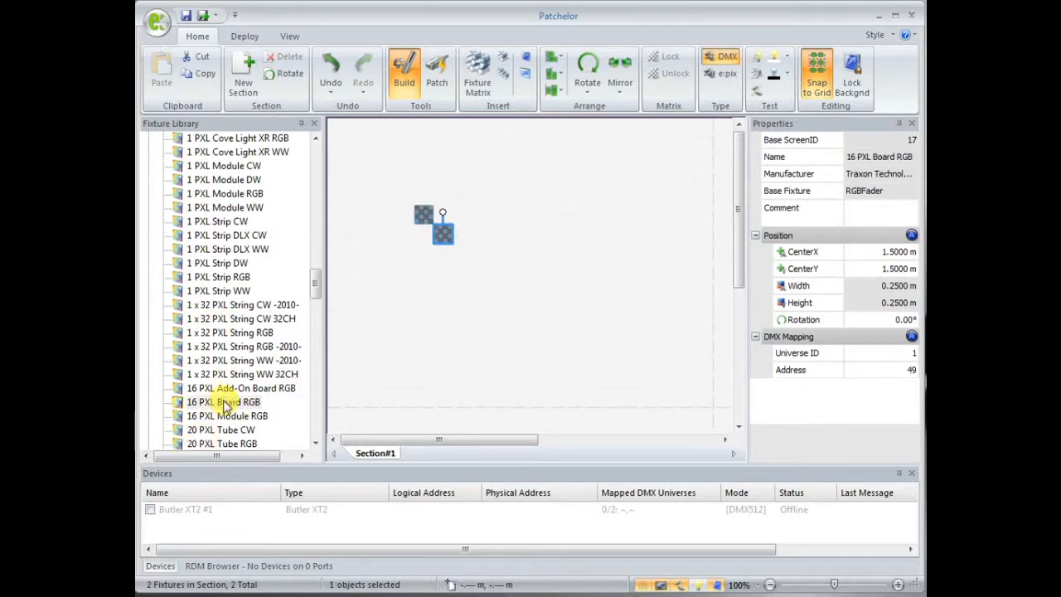
pyautogui.click(462, 251)
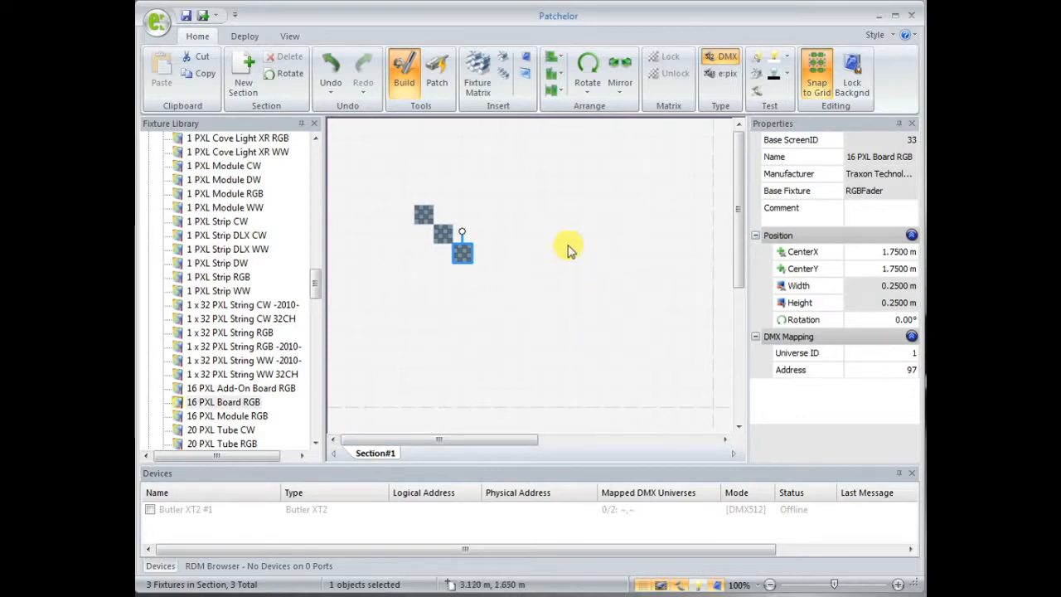
pyautogui.click(569, 248)
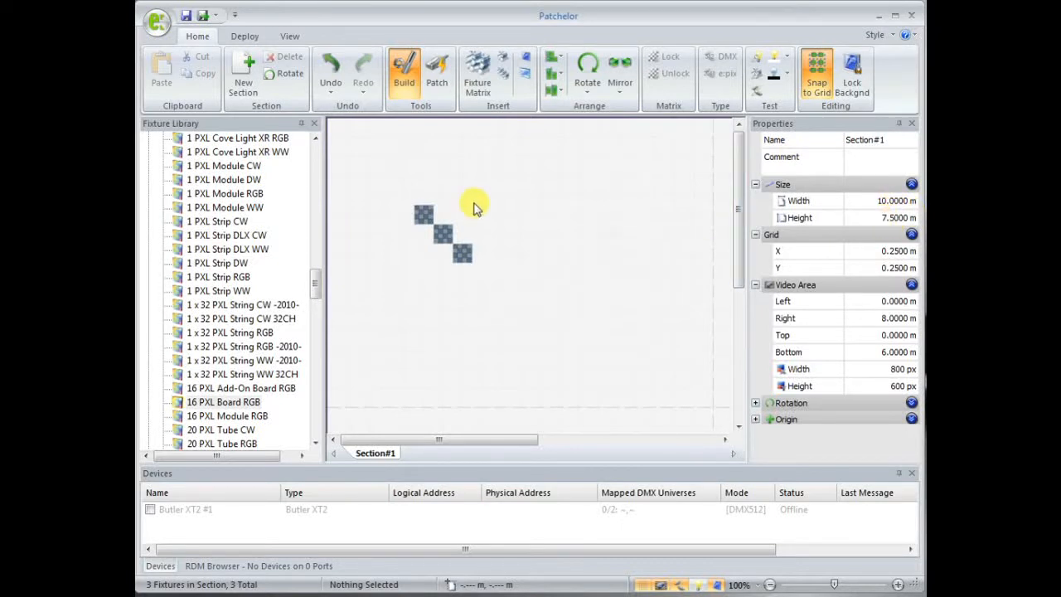
# Step: Set the section width to 0.75 m in the Properties pane
pyautogui.click(421, 216)
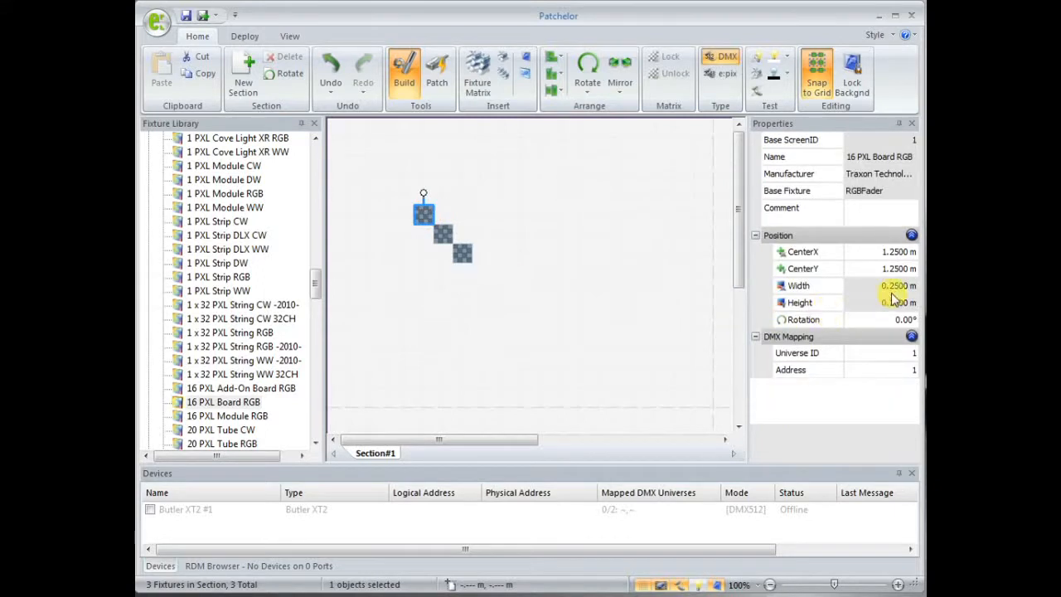
pyautogui.click(571, 247)
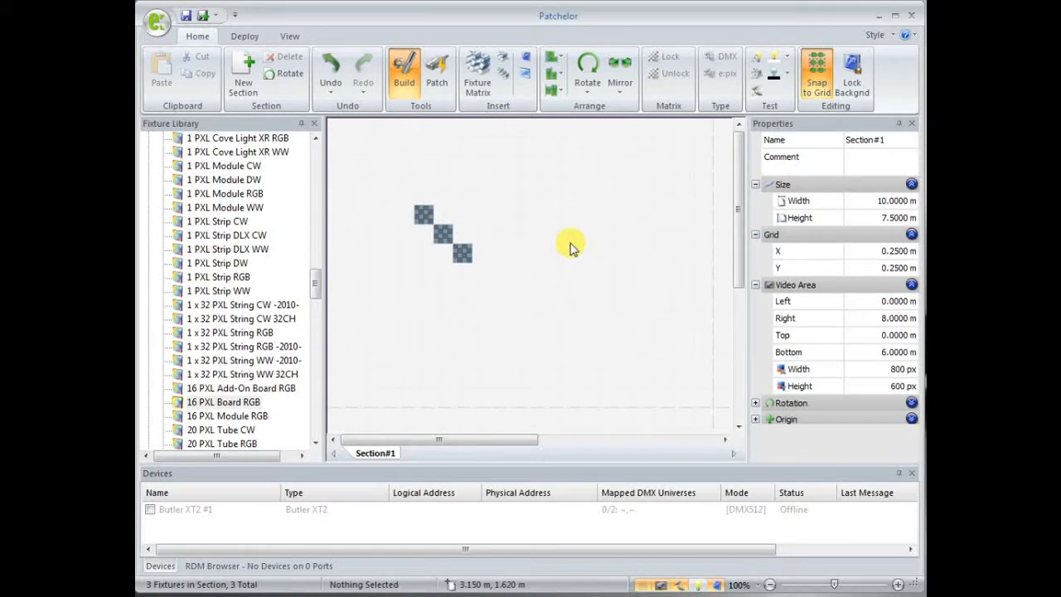
pyautogui.click(895, 201)
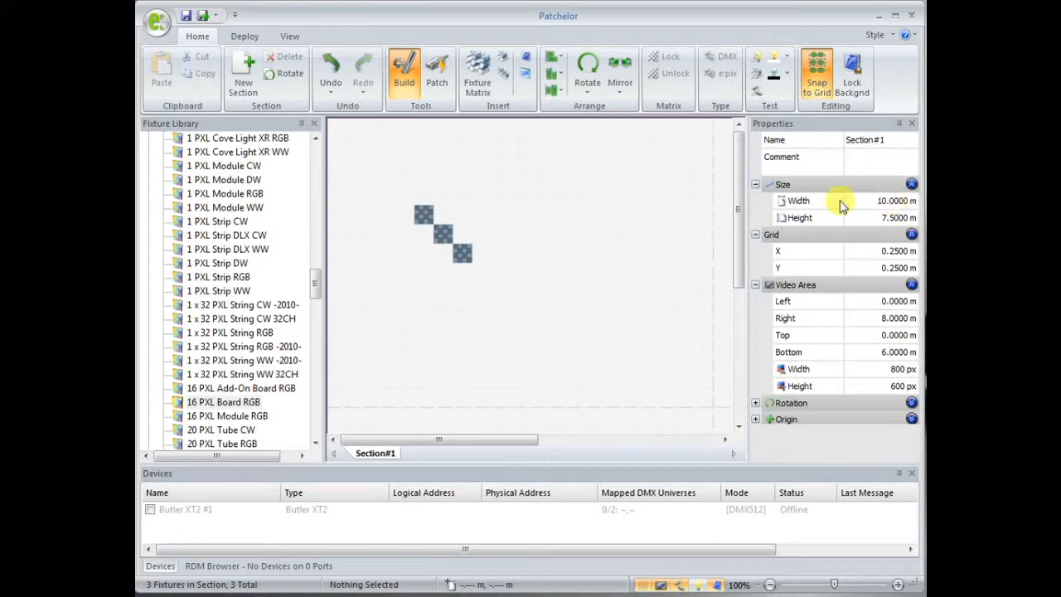
pyautogui.click(647, 203)
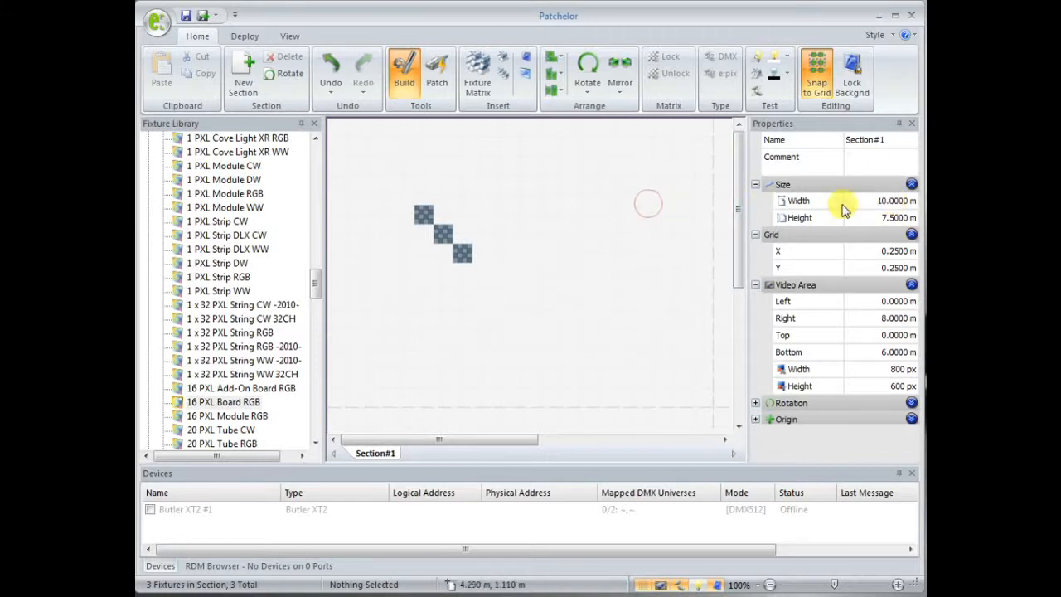
pyautogui.doubleClick(899, 200)
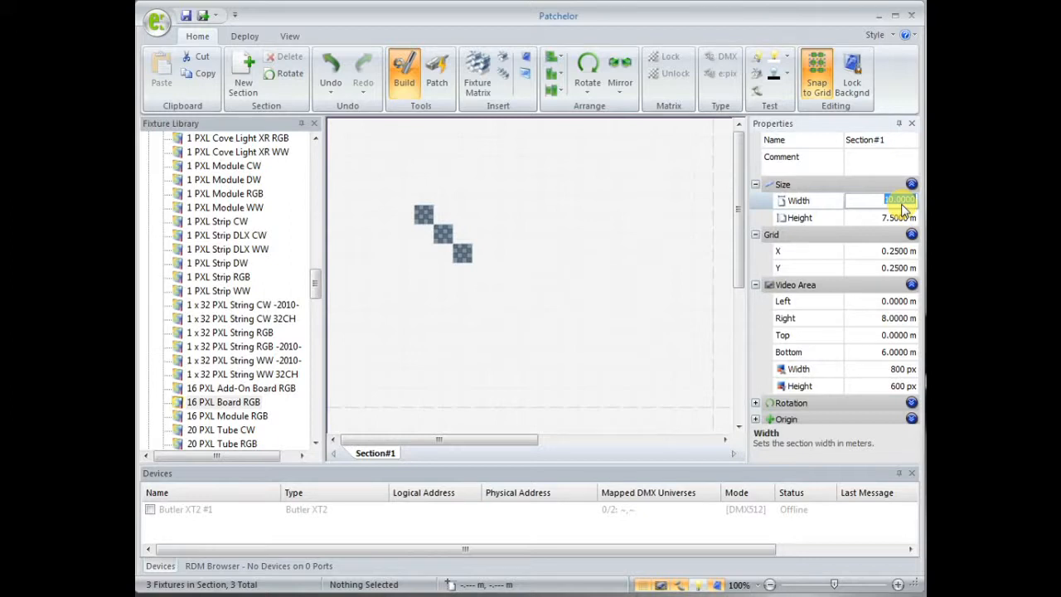
pyautogui.press('BackSpace')
pyautogui.write('0.75')
pyautogui.press('Return')
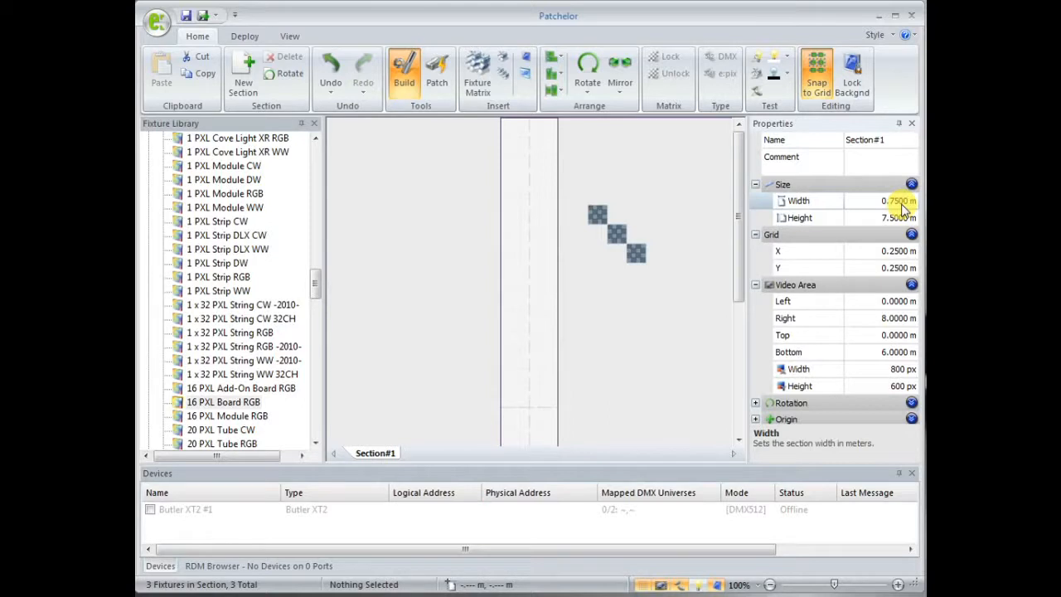
# Step: Set the section height to 0.75 m
pyautogui.click(912, 235)
pyautogui.doubleClick(897, 217)
pyautogui.write('0.')
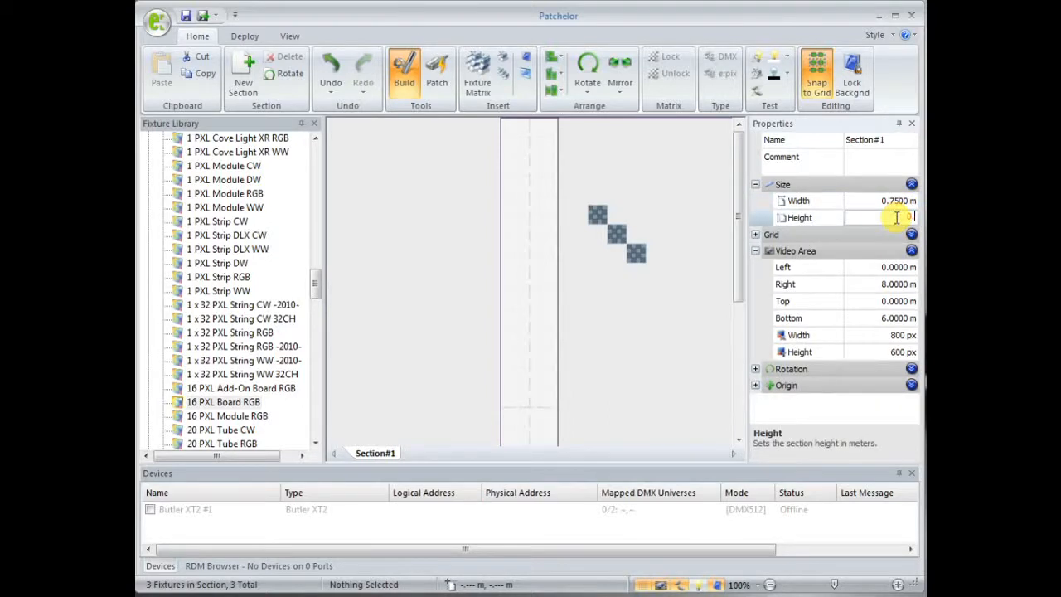
pyautogui.write('75')
pyautogui.press('Return')
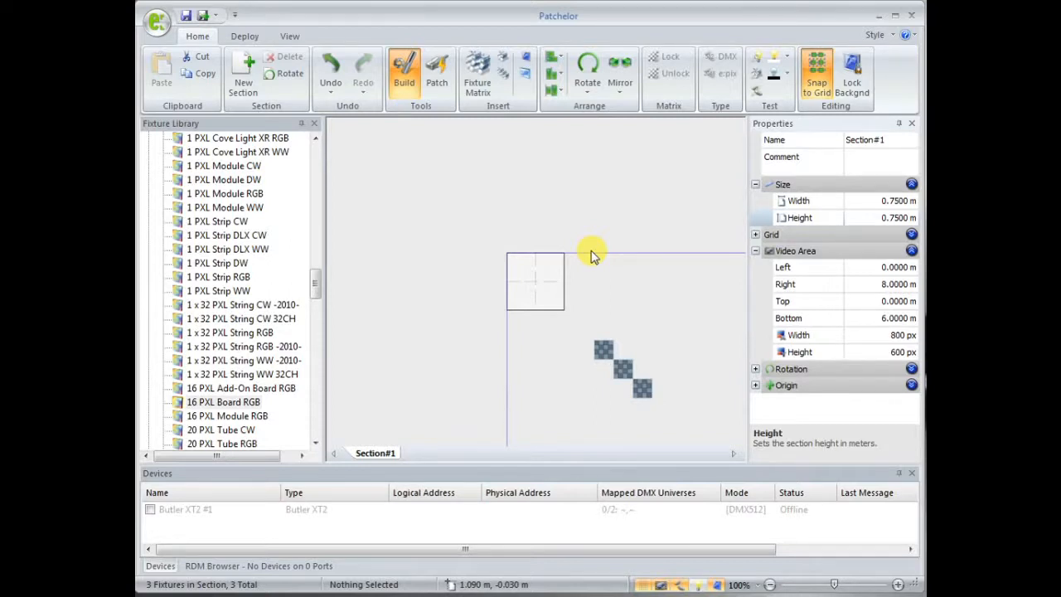
# Step: Move the first board tile into the section square at about 0.25, 0.5 m and deselect it
pyautogui.click(605, 350)
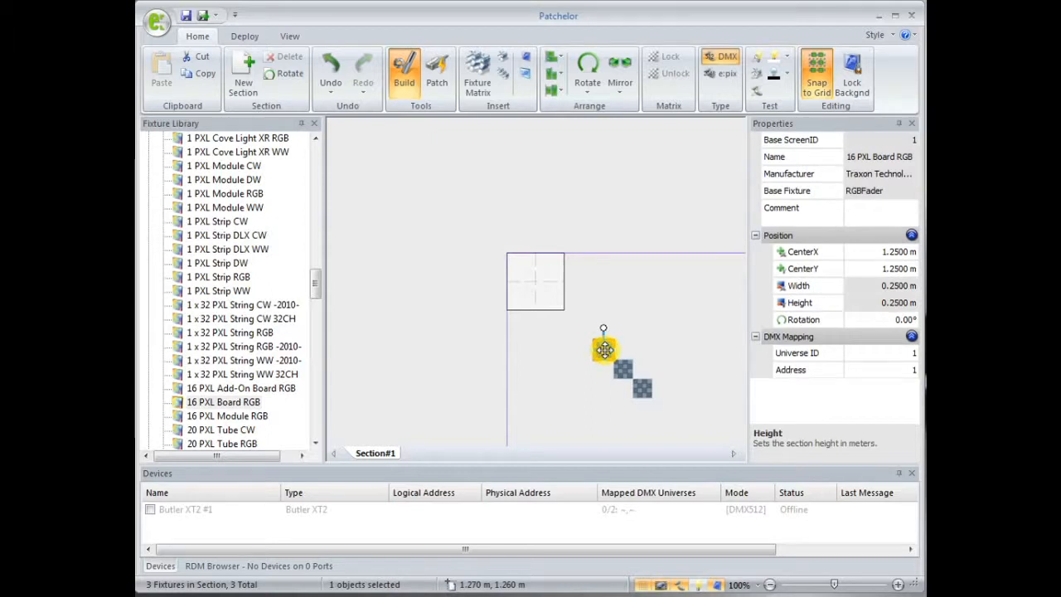
pyautogui.moveTo(604, 350)
pyautogui.mouseDown()
pyautogui.moveTo(606, 290)
pyautogui.moveTo(542, 292)
pyautogui.mouseUp()
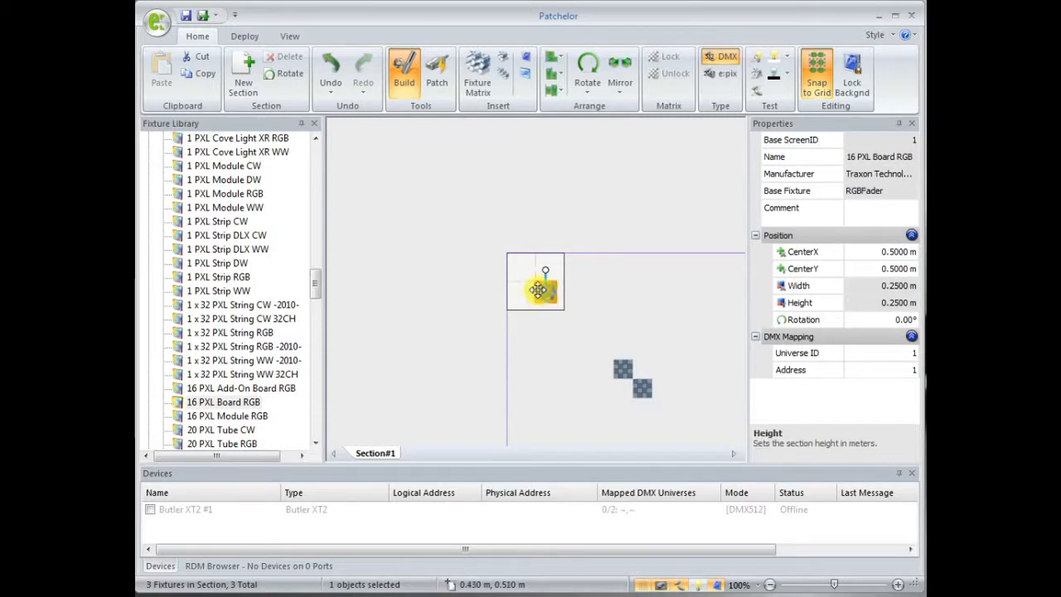
pyautogui.moveTo(542, 292); pyautogui.dragTo(528, 287)
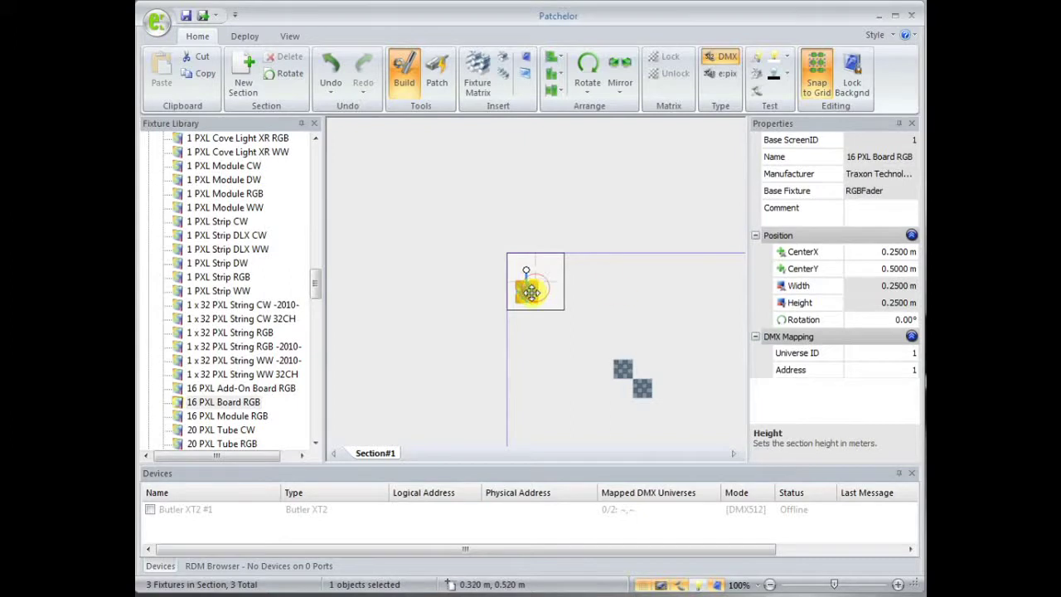
pyautogui.click(603, 284)
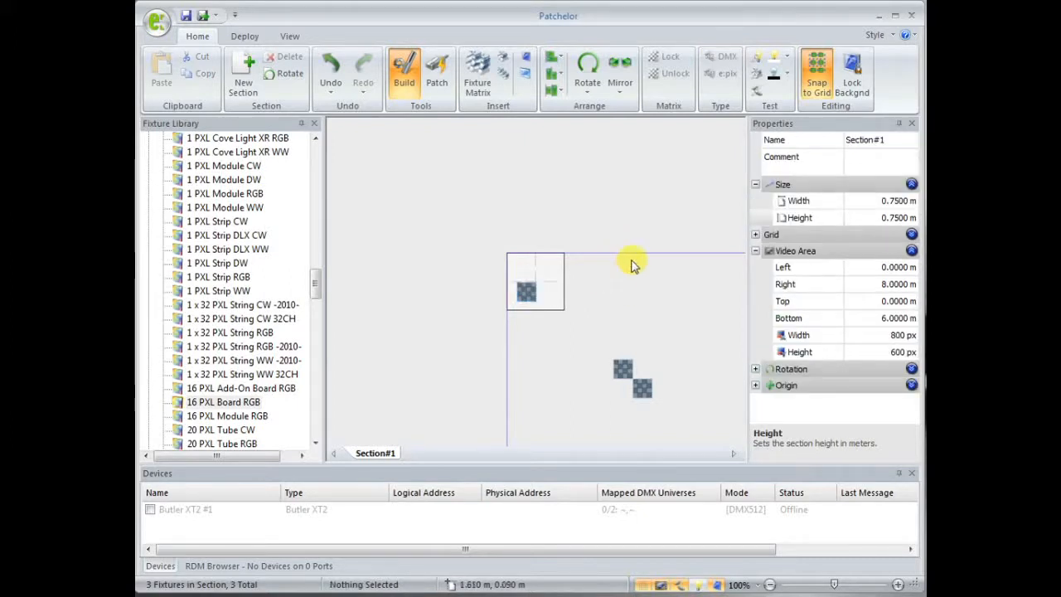
# Step: Set the section grid spacing to 0.025 × 0.025 m
pyautogui.click(755, 235)
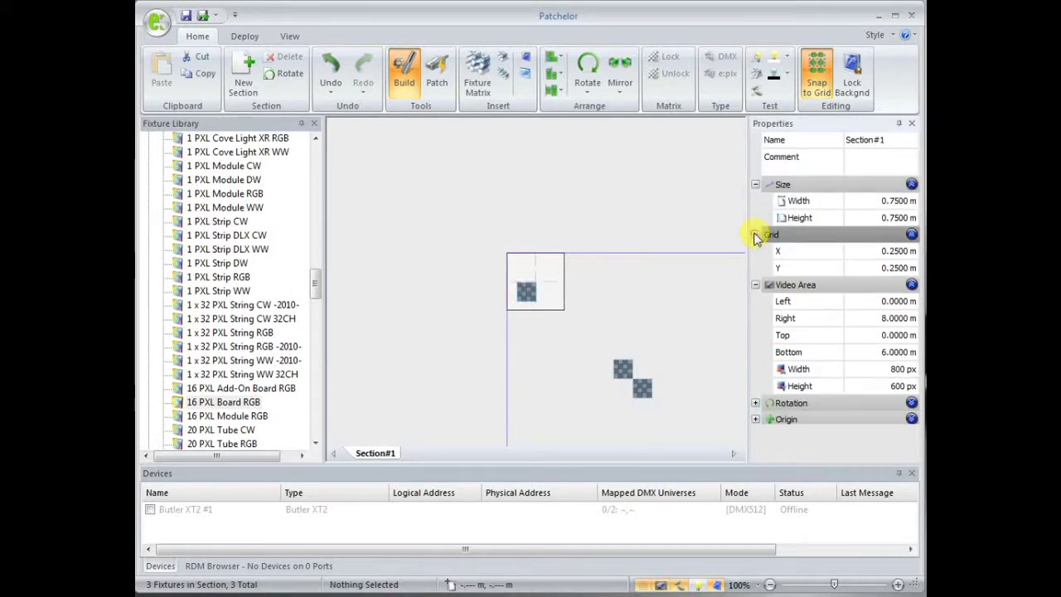
pyautogui.doubleClick(898, 251)
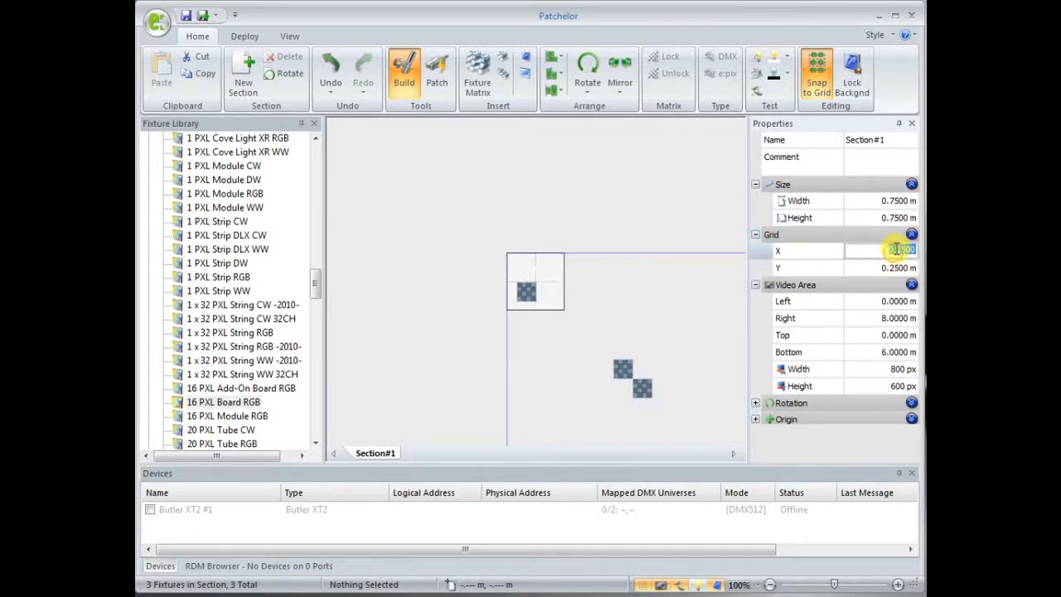
pyautogui.click(897, 250)
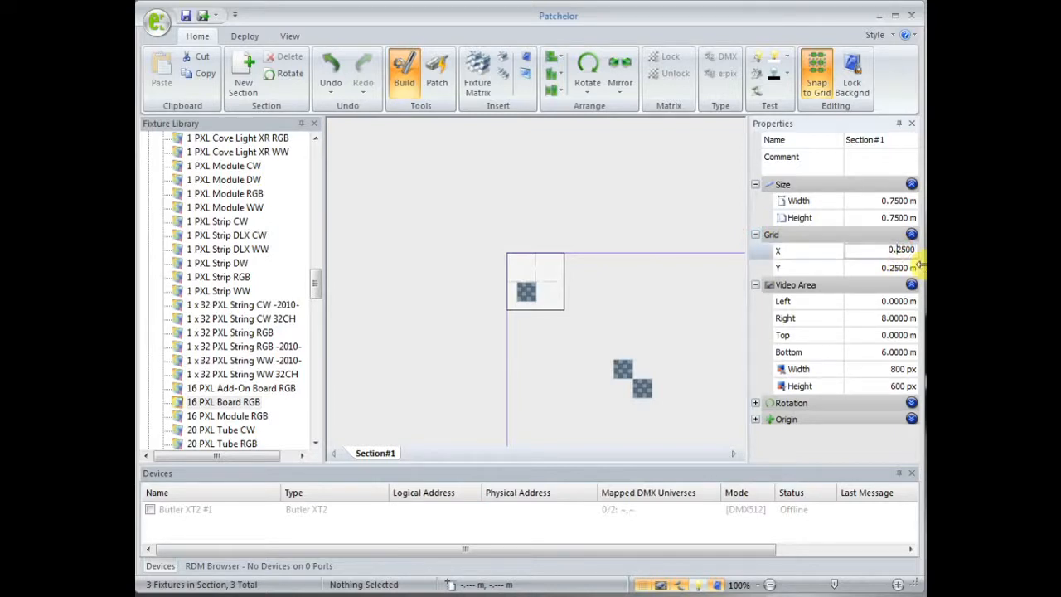
pyautogui.write('0')
pyautogui.doubleClick(899, 266)
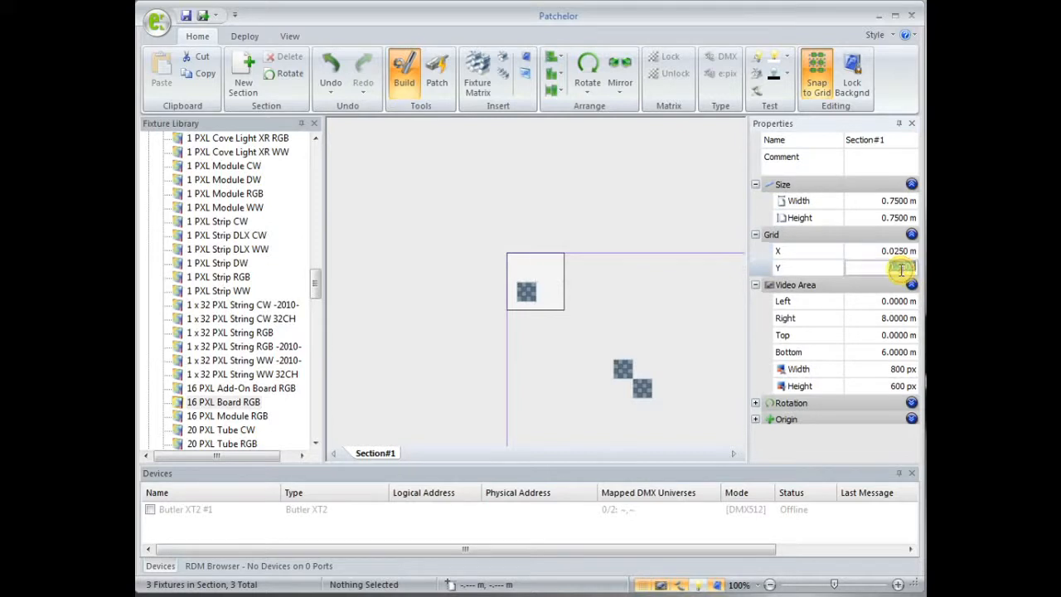
pyautogui.write('0.0250')
pyautogui.click(684, 307)
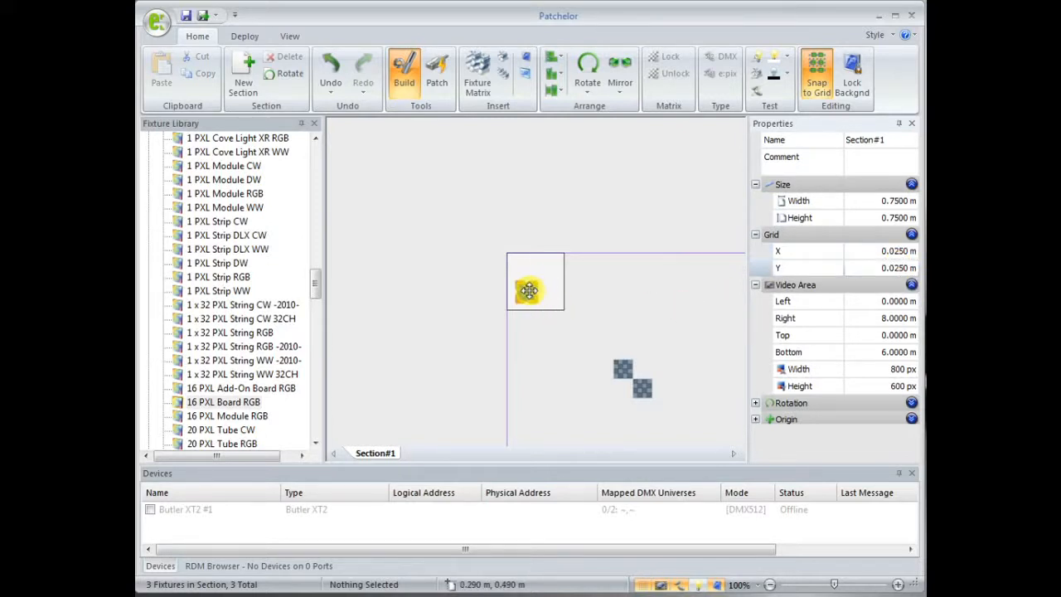
# Step: Drag the three tiles into the section: top-left corner, centre and bottom-right corner
pyautogui.moveTo(525, 291); pyautogui.dragTo(529, 288)
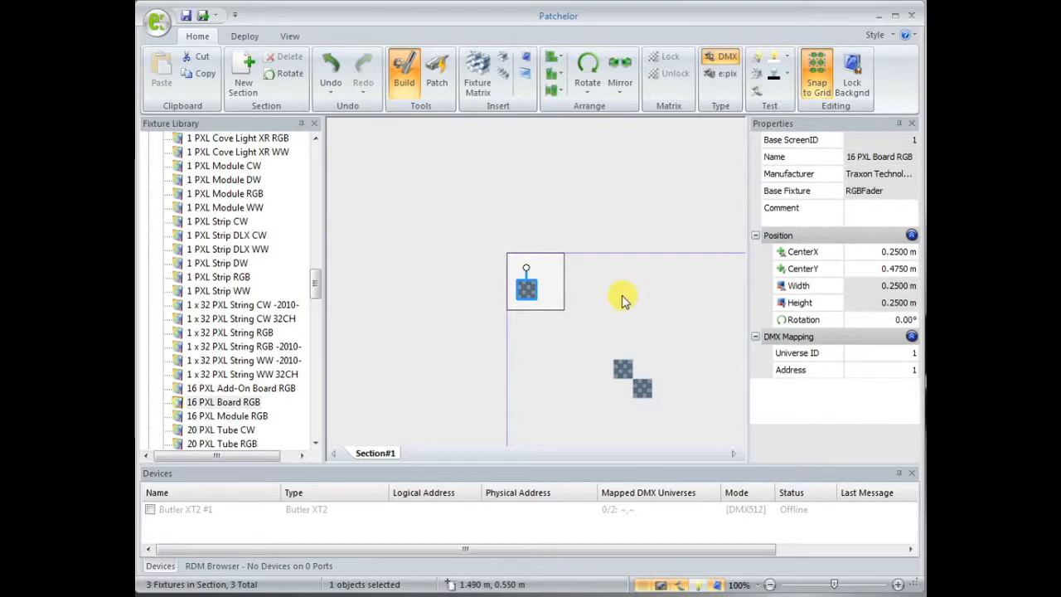
pyautogui.scroll(-1, 625, 301)
pyautogui.scroll(3, 625, 300)
pyautogui.scroll(-1, 625, 300)
pyautogui.scroll(1, 625, 300)
pyautogui.scroll(-1, 625, 300)
pyautogui.scroll(-1, 625, 300)
pyautogui.scroll(3, 625, 300)
pyautogui.scroll(2, 625, 300)
pyautogui.scroll(1, 626, 300)
pyautogui.scroll(1, 625, 300)
pyautogui.scroll(-1, 628, 300)
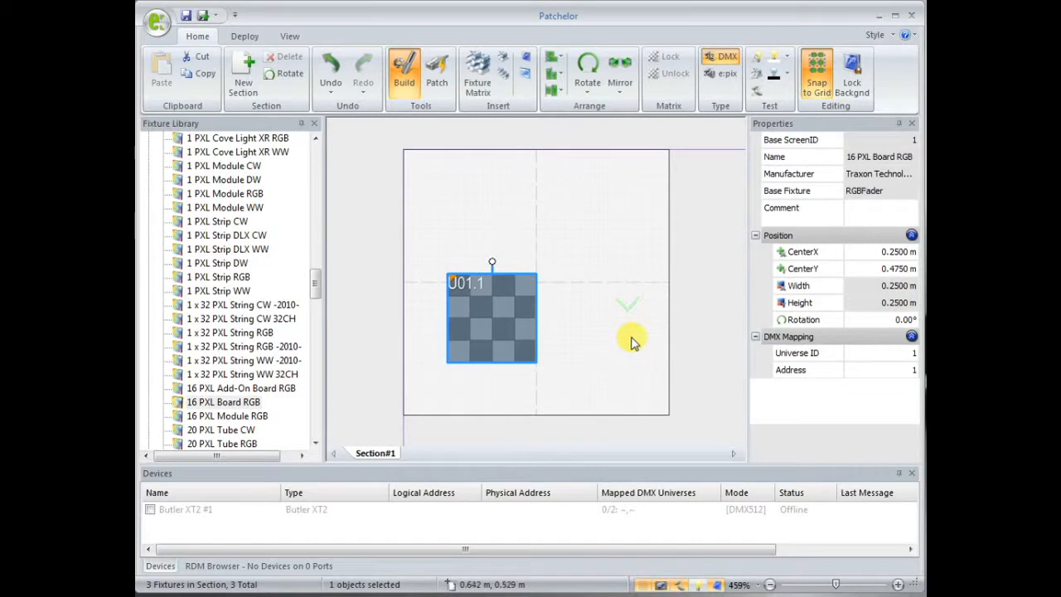
pyautogui.scroll(-3, 653, 336)
pyautogui.scroll(-1, 653, 336)
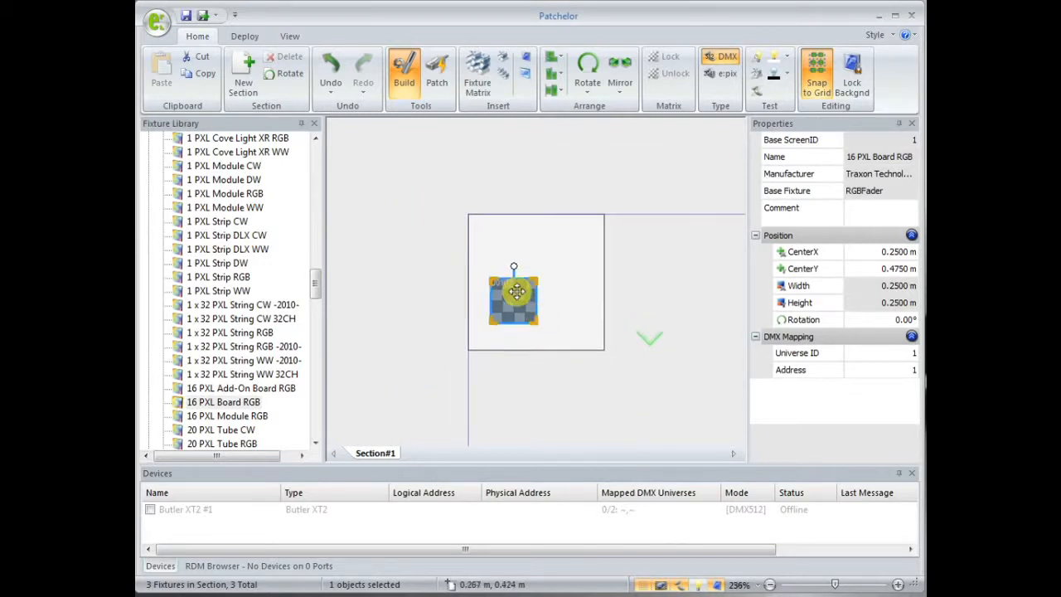
pyautogui.moveTo(517, 288); pyautogui.dragTo(496, 229)
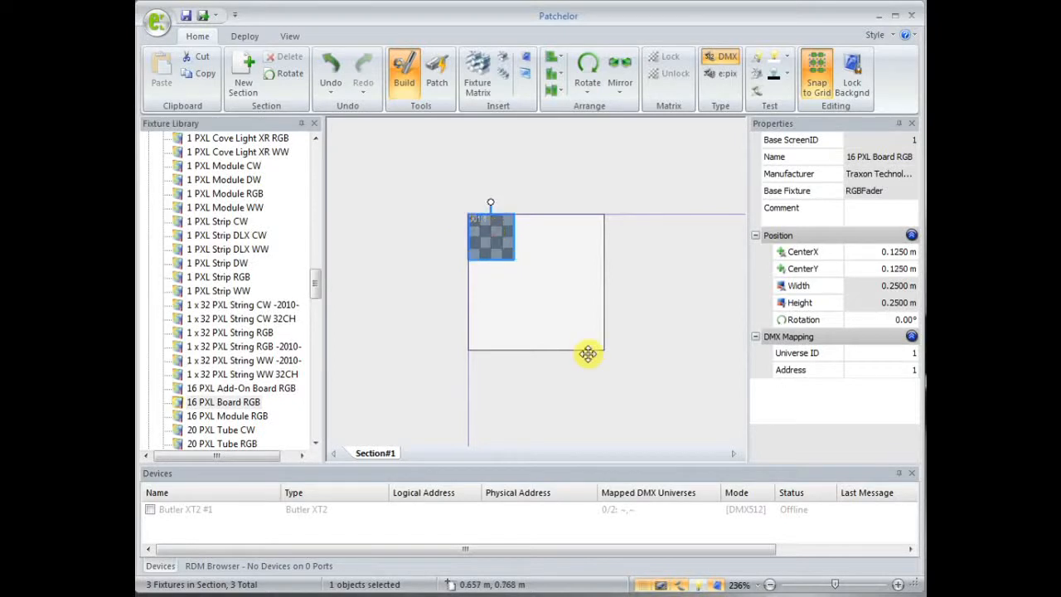
pyautogui.scroll(-1, 586, 356)
pyautogui.moveTo(676, 421); pyautogui.dragTo(542, 282)
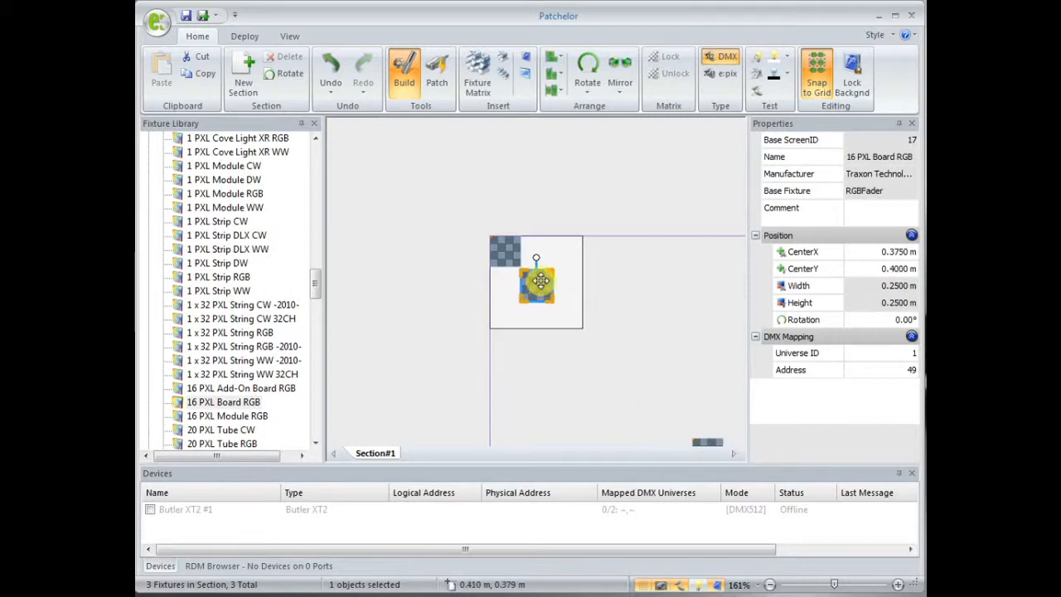
pyautogui.click(707, 441)
pyautogui.moveTo(707, 437); pyautogui.dragTo(567, 314)
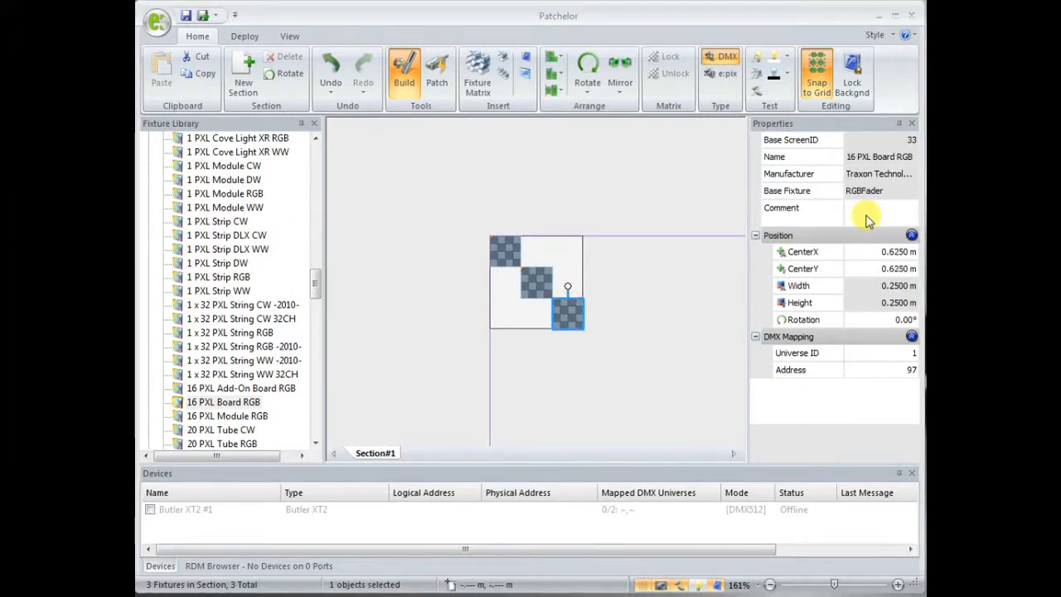
pyautogui.click(605, 294)
pyautogui.scroll(2, 623, 298)
pyautogui.scroll(3, 623, 299)
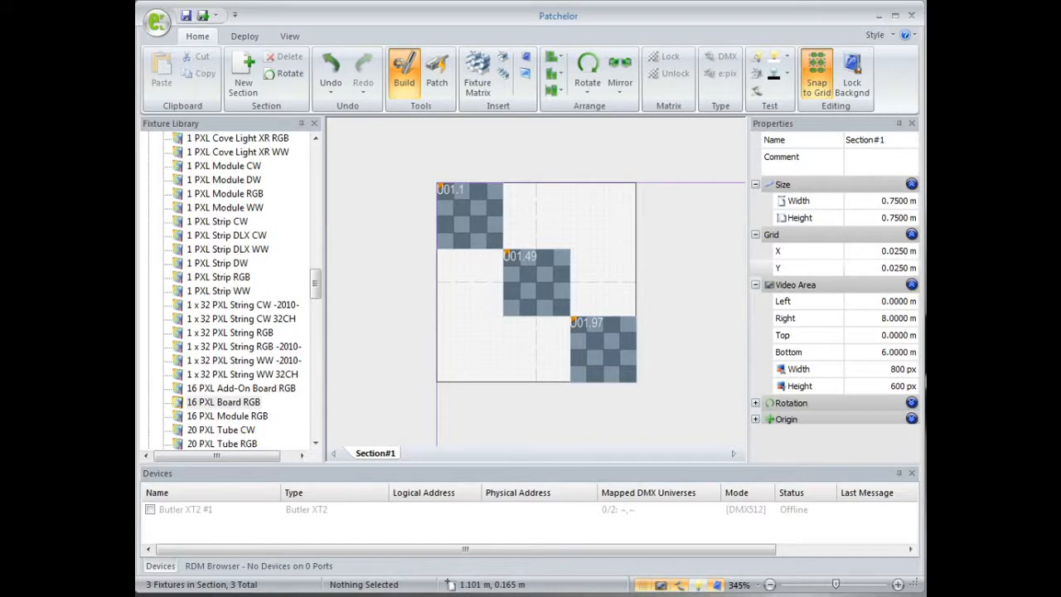
pyautogui.scroll(2, 630, 249)
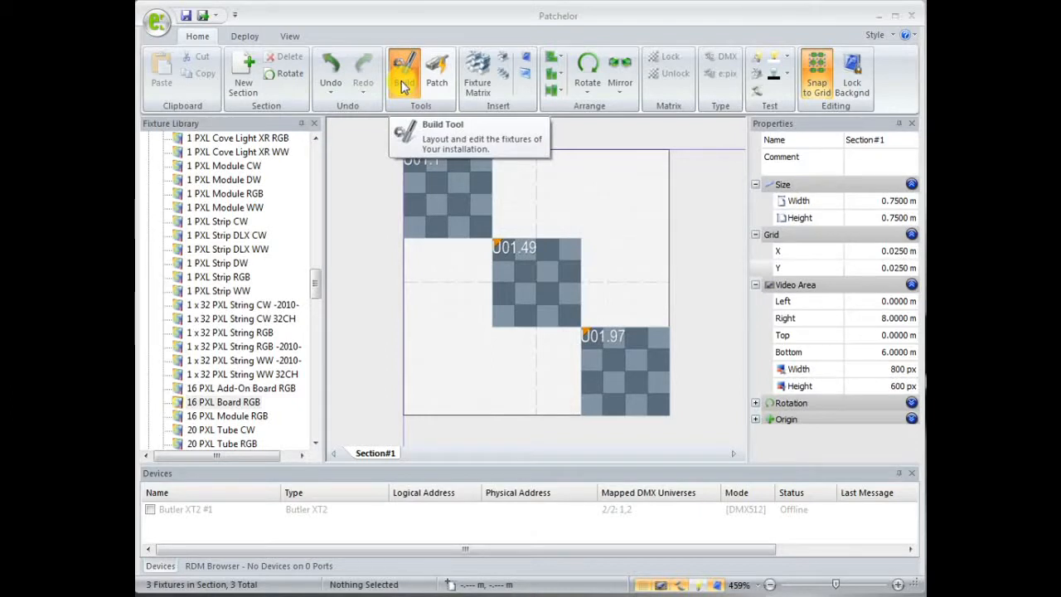
# Step: Switch to the Patch tool and start the chain at tile U01.1
pyautogui.click(437, 75)
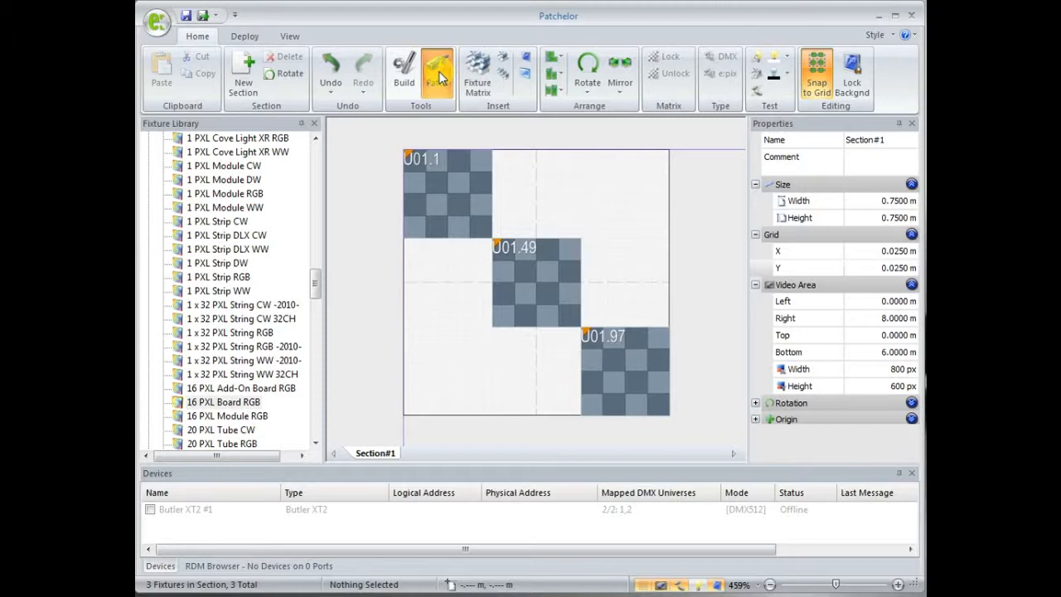
pyautogui.click(439, 77)
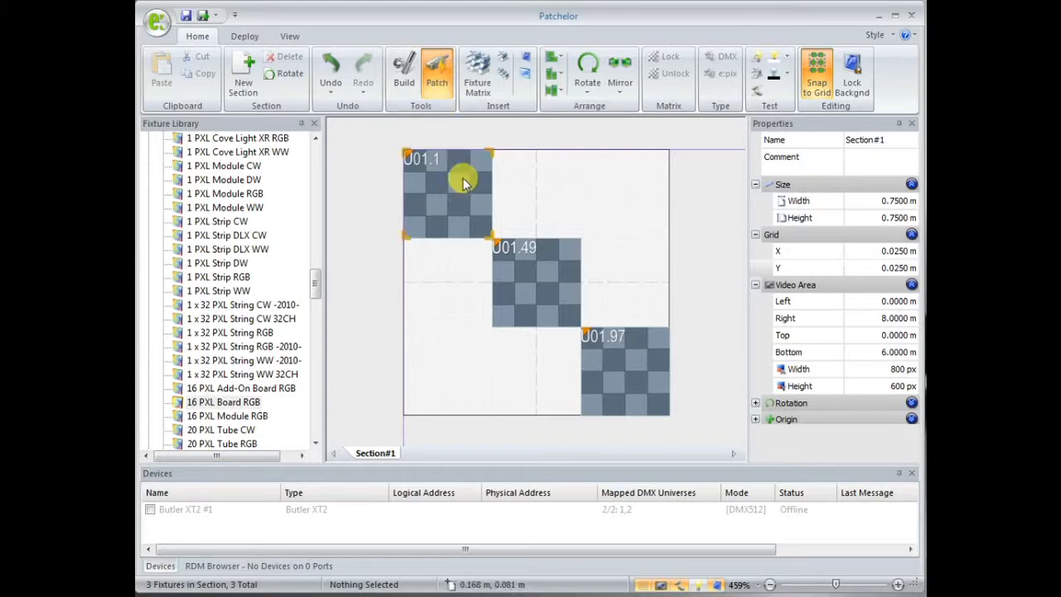
pyautogui.click(448, 194)
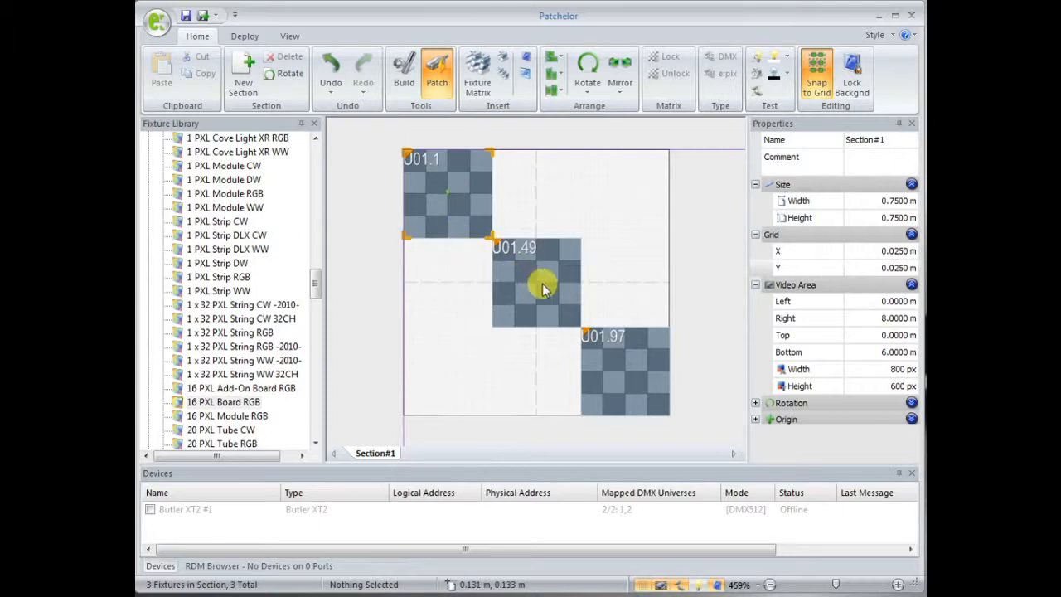
# Step: Extend the patch chain through the middle tile U01.49 to tile U01.97
pyautogui.click(543, 288)
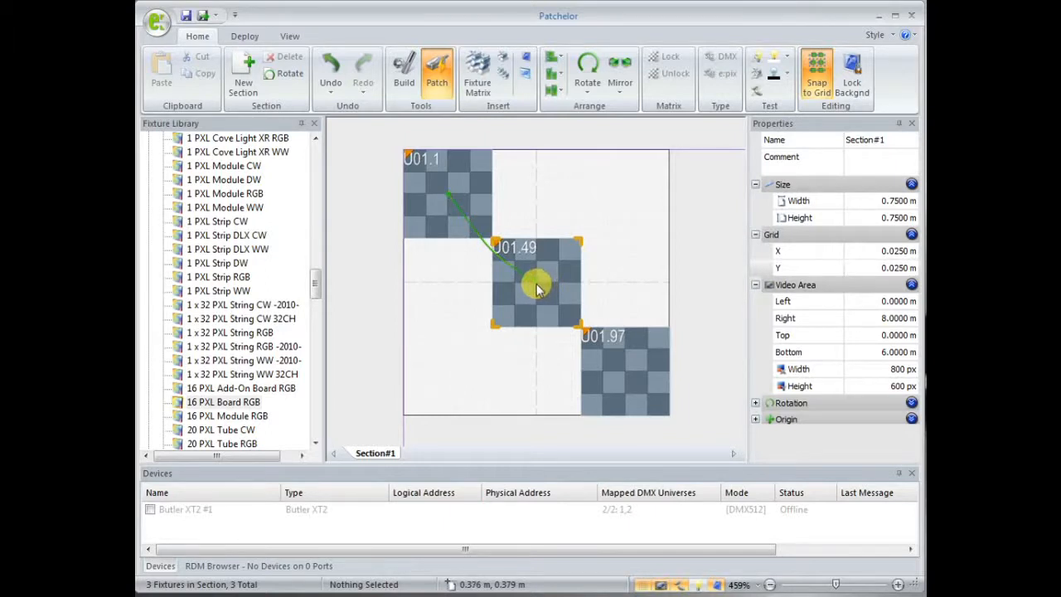
pyautogui.click(538, 284)
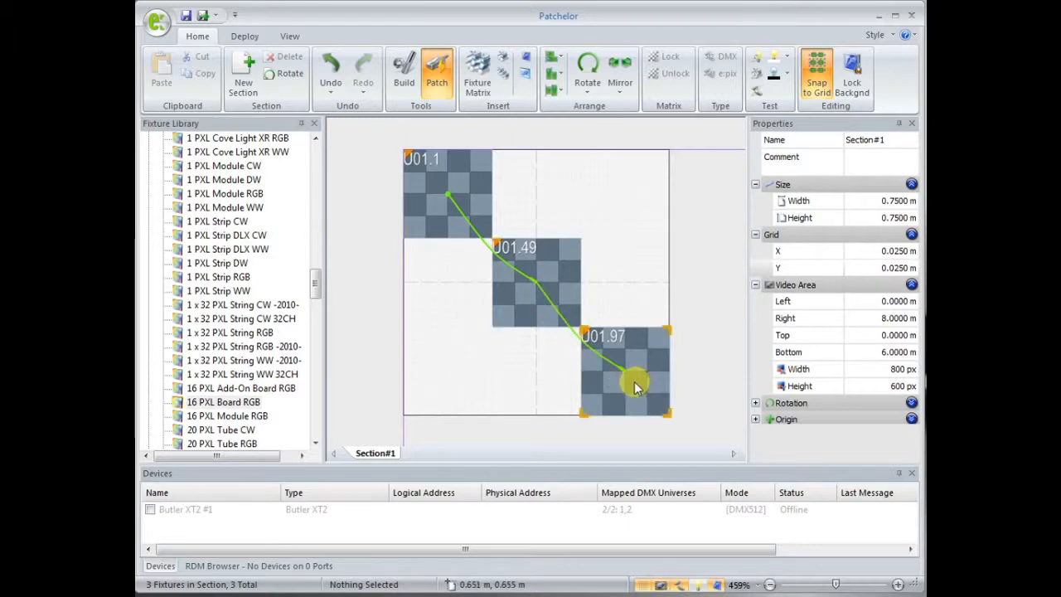
pyautogui.click(628, 381)
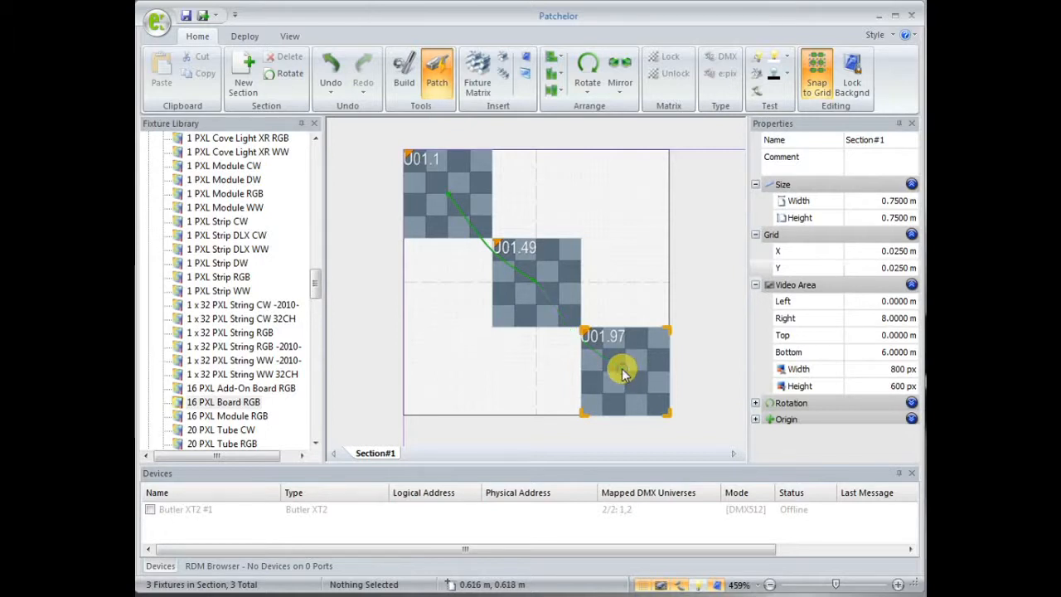
pyautogui.click(556, 299)
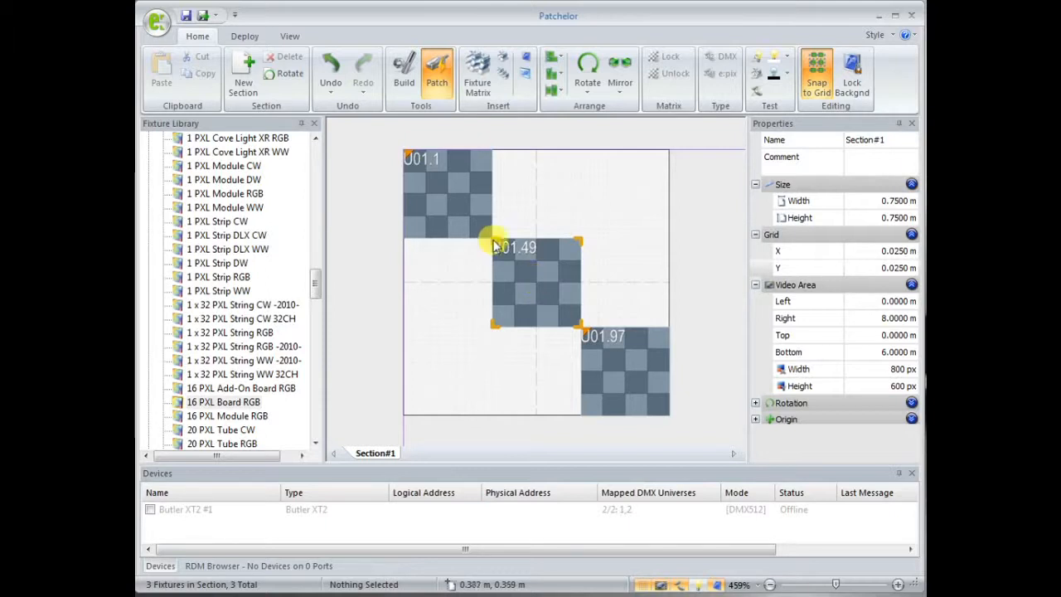
# Step: Re-patch from the top tile through bottom then middle and check the resulting addresses
pyautogui.click(446, 189)
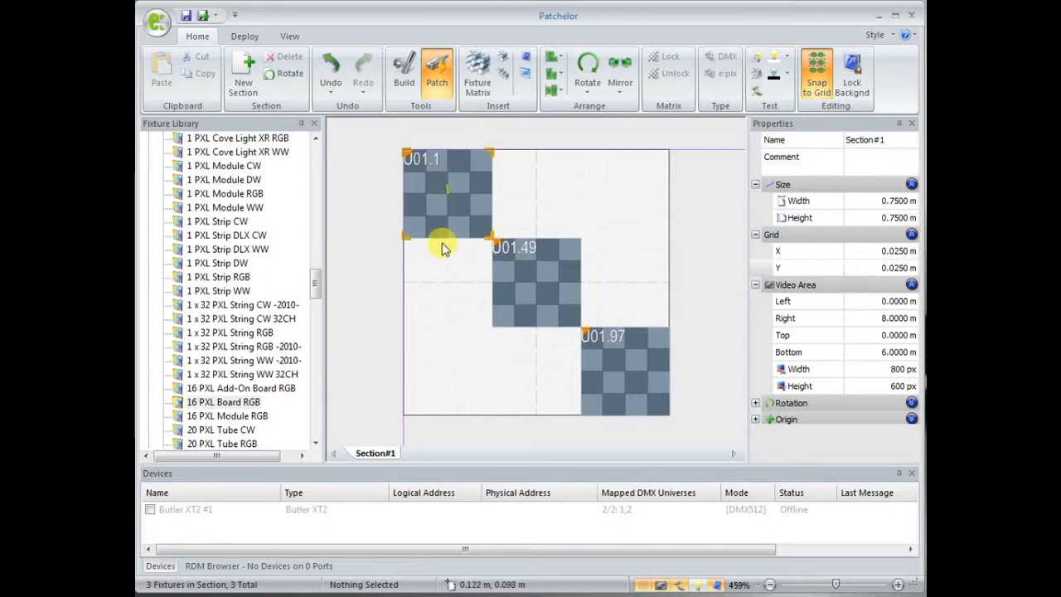
pyautogui.click(628, 383)
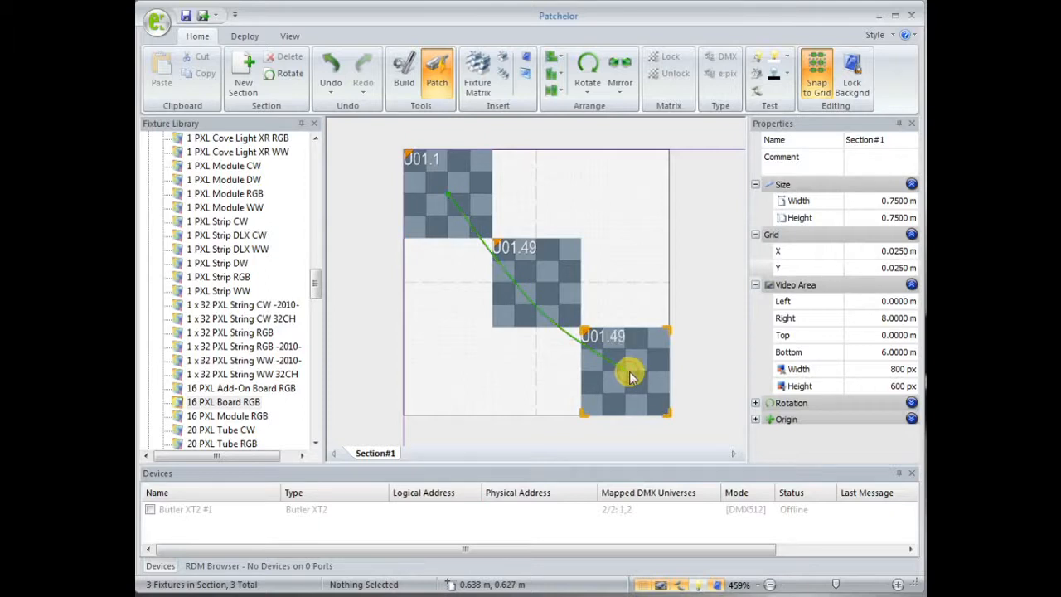
pyautogui.click(628, 377)
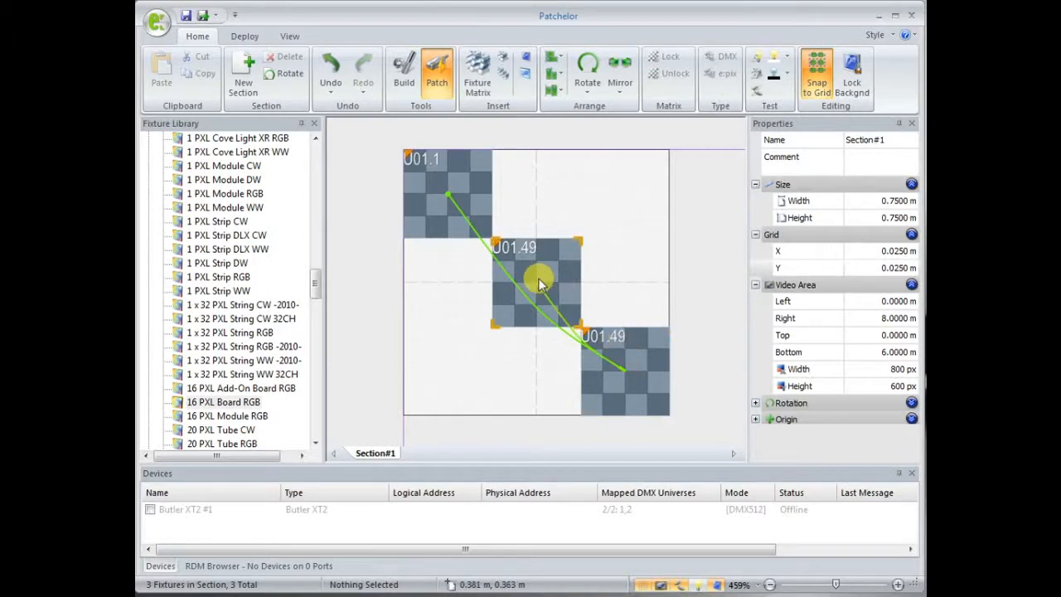
pyautogui.click(540, 284)
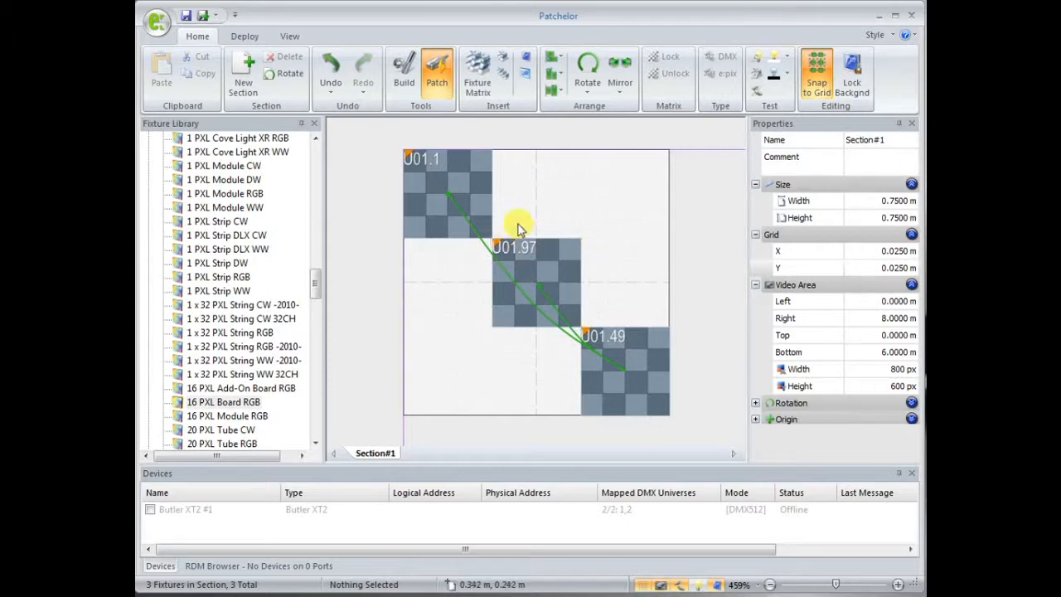
pyautogui.click(498, 246)
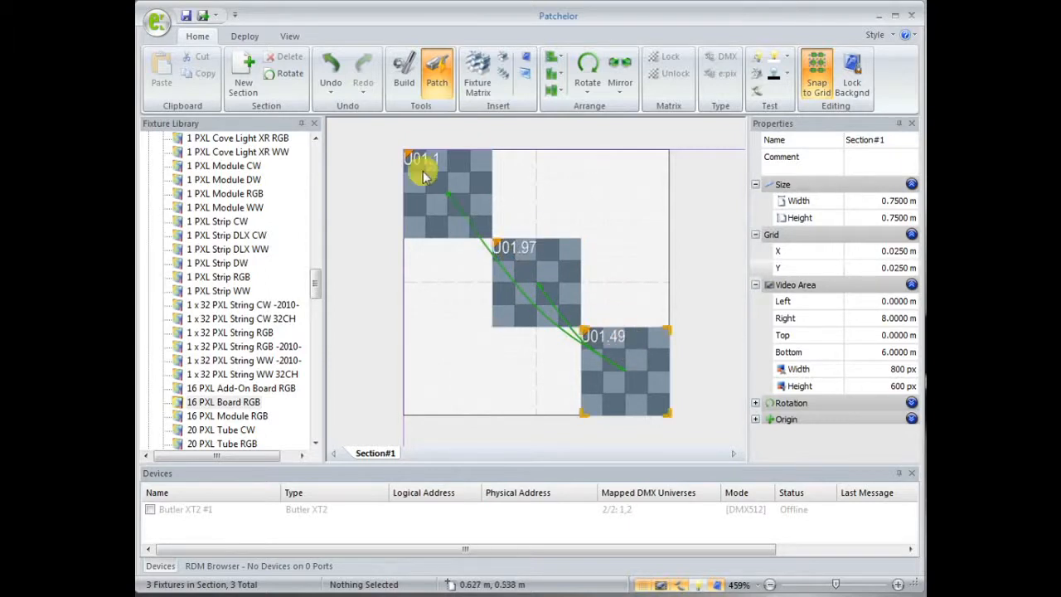
pyautogui.click(422, 170)
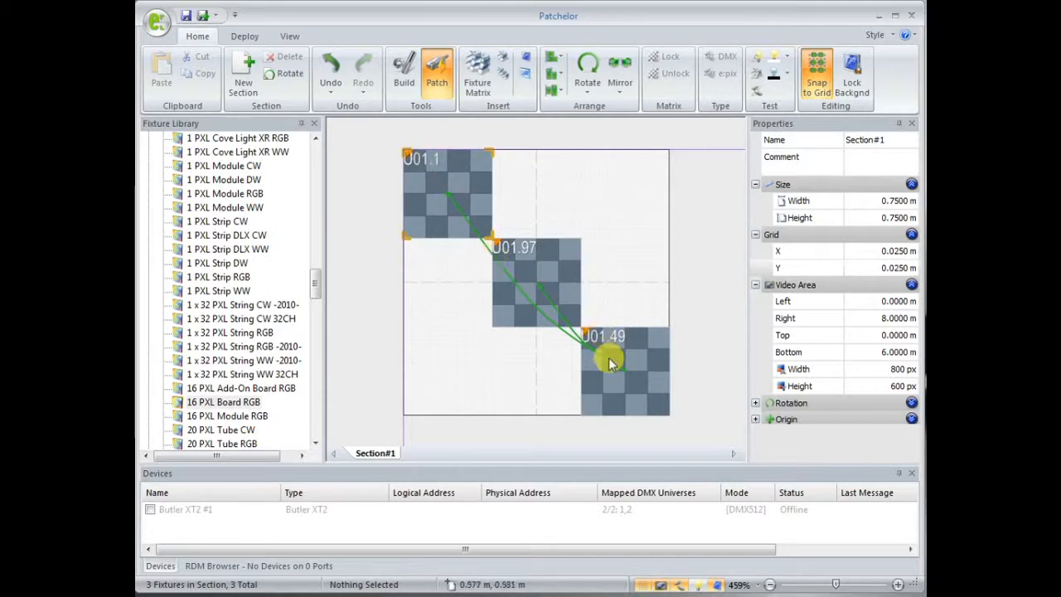
pyautogui.click(609, 355)
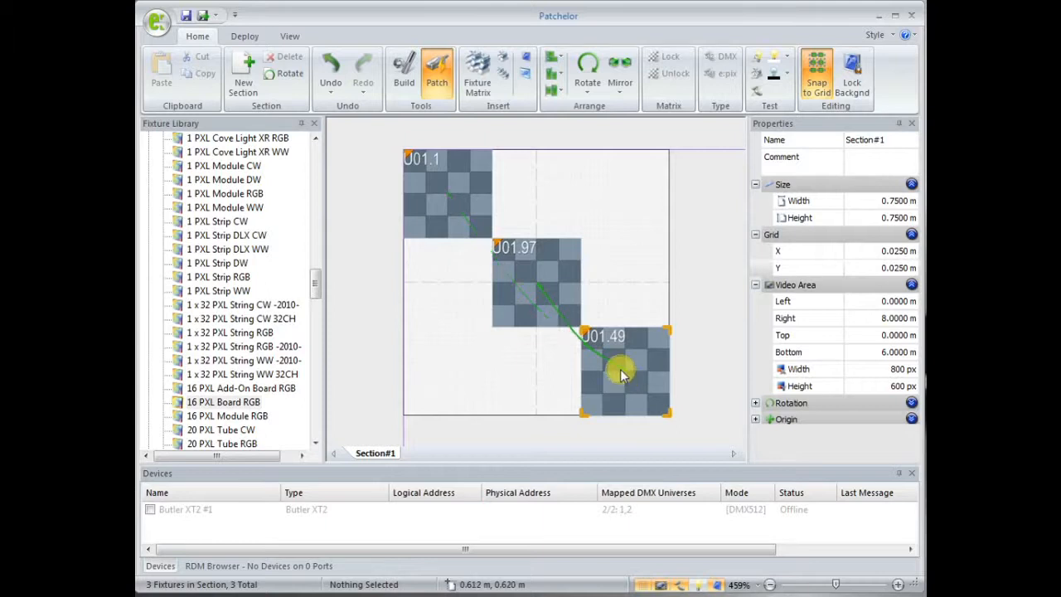
# Step: Redo the chain top, middle, bottom so the tiles read U01.1, U01.49, U01.97
pyautogui.click(626, 371)
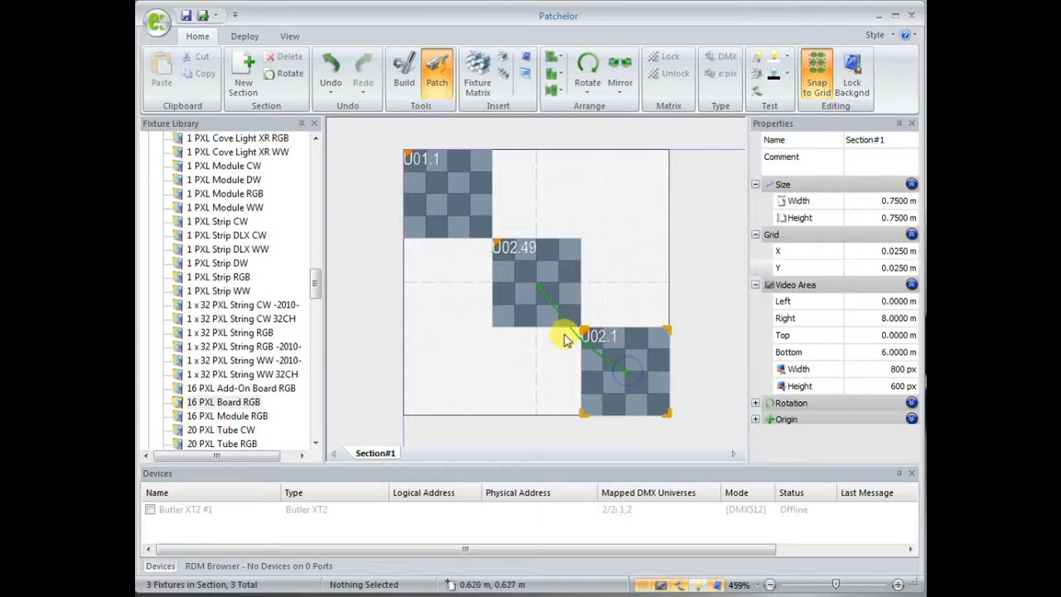
pyautogui.click(442, 179)
pyautogui.click(539, 294)
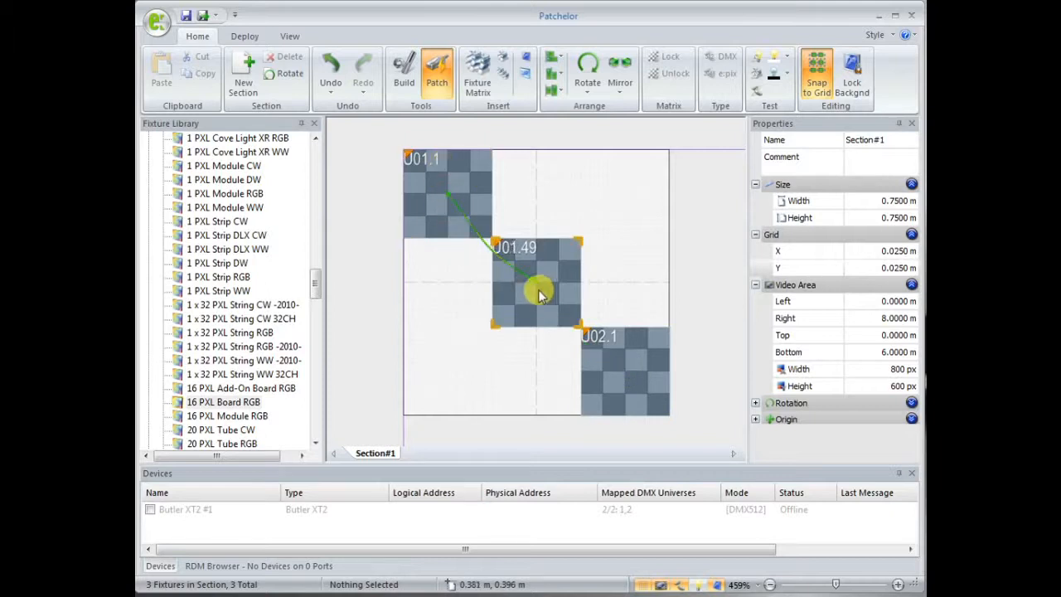
pyautogui.click(639, 386)
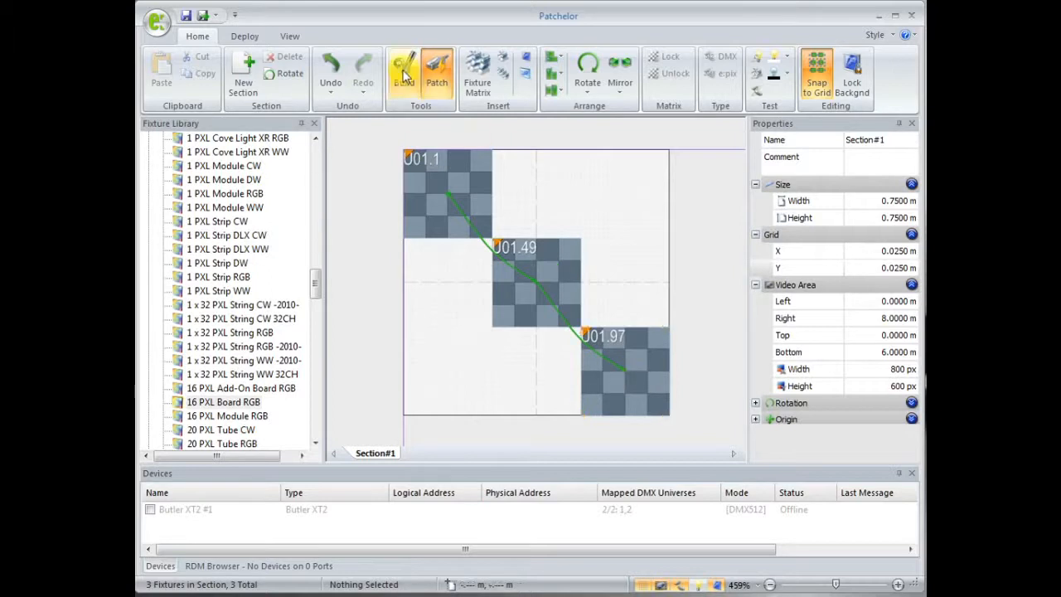
# Step: Return to the Build tool and check the DMX addresses of the middle, bottom and top tiles
pyautogui.click(405, 75)
pyautogui.click(536, 282)
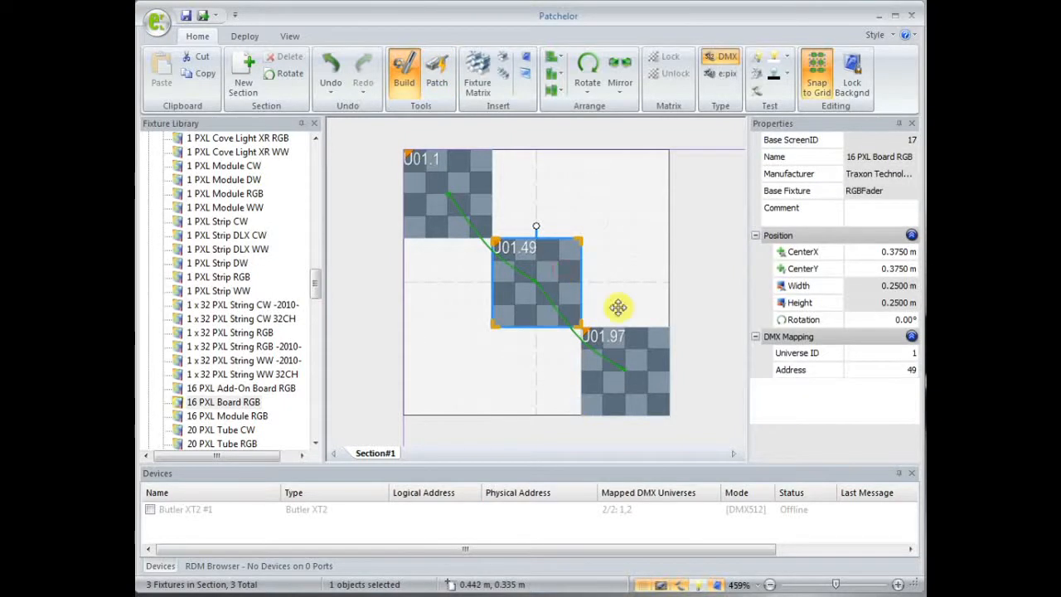
pyautogui.keyDown('ctrl'); pyautogui.click(626, 369); pyautogui.keyUp('ctrl')
pyautogui.click(448, 195)
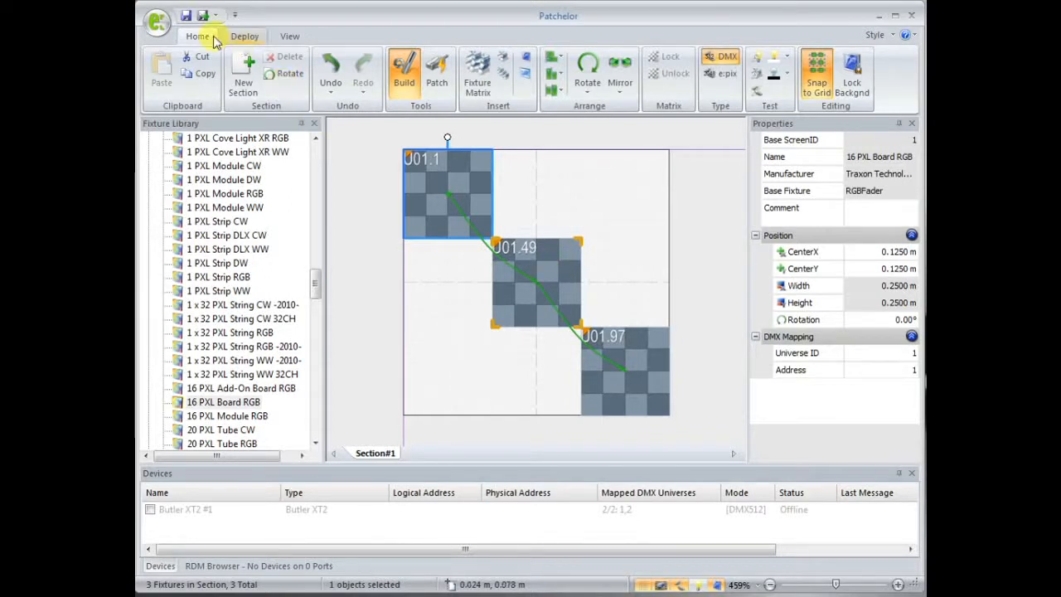
# Step: Save the document as myproject.pdoc in the Dropbox Shows folder on drive D:
pyautogui.click(159, 23)
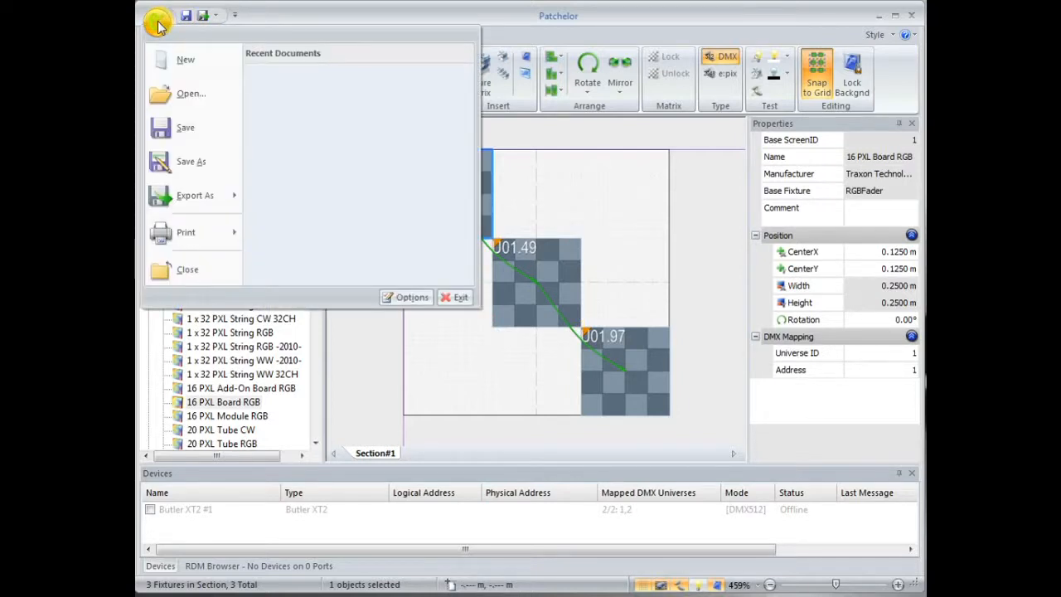
pyautogui.click(199, 163)
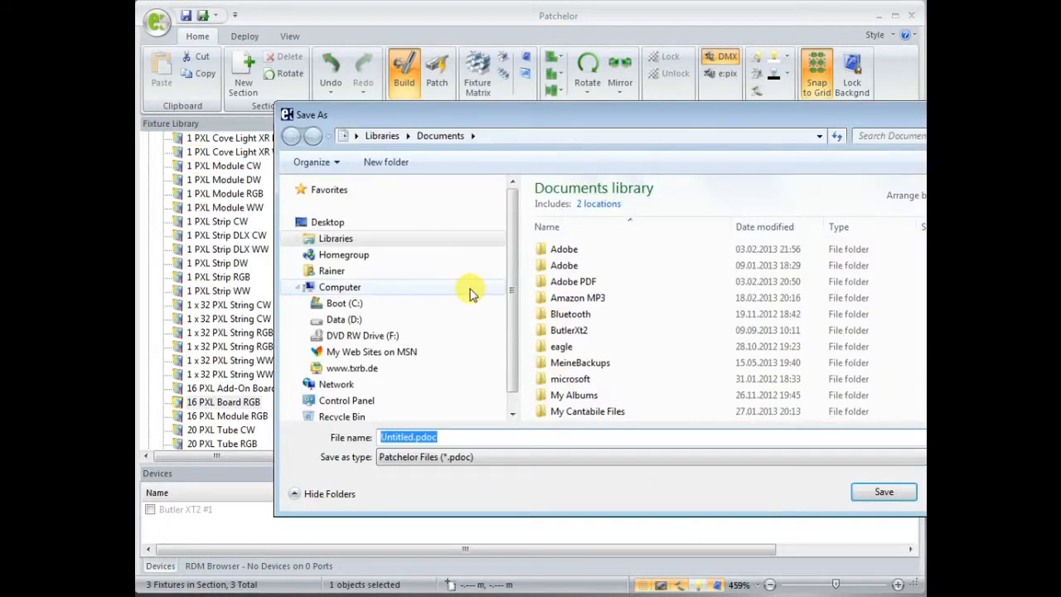
pyautogui.click(342, 319)
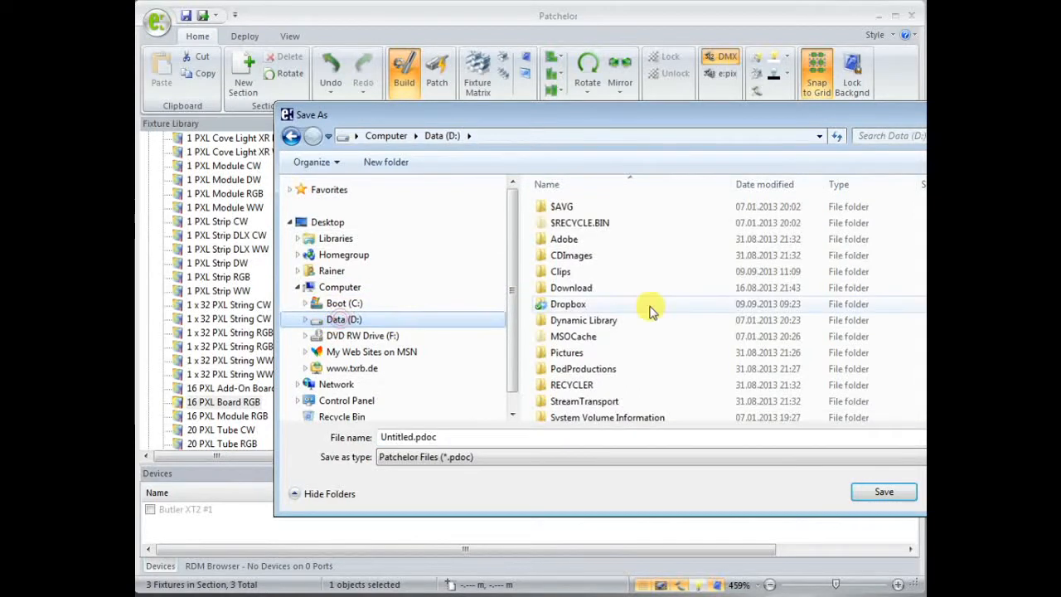
pyautogui.doubleClick(568, 304)
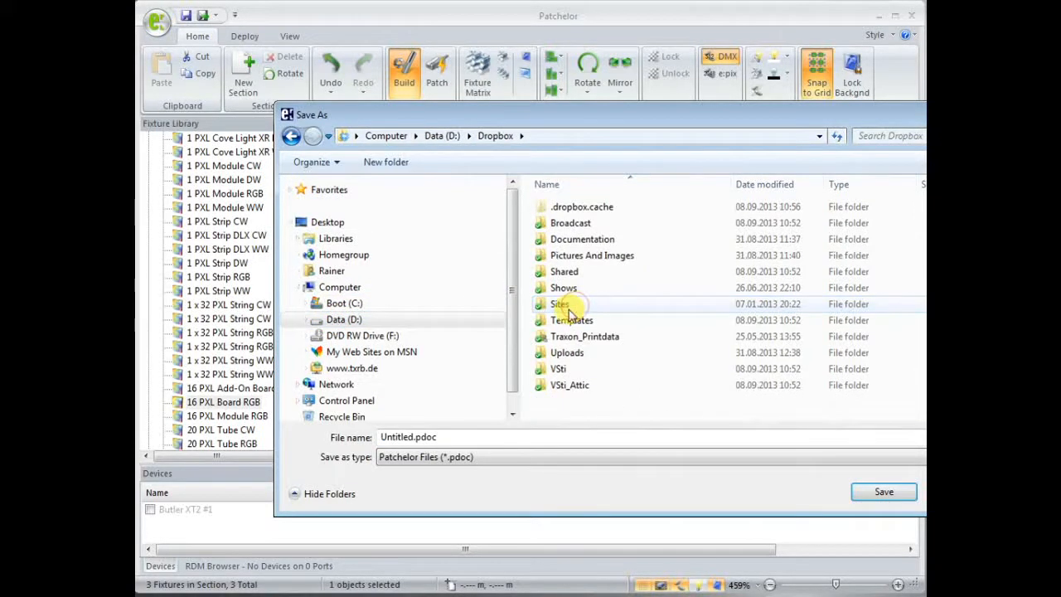
pyautogui.doubleClick(563, 288)
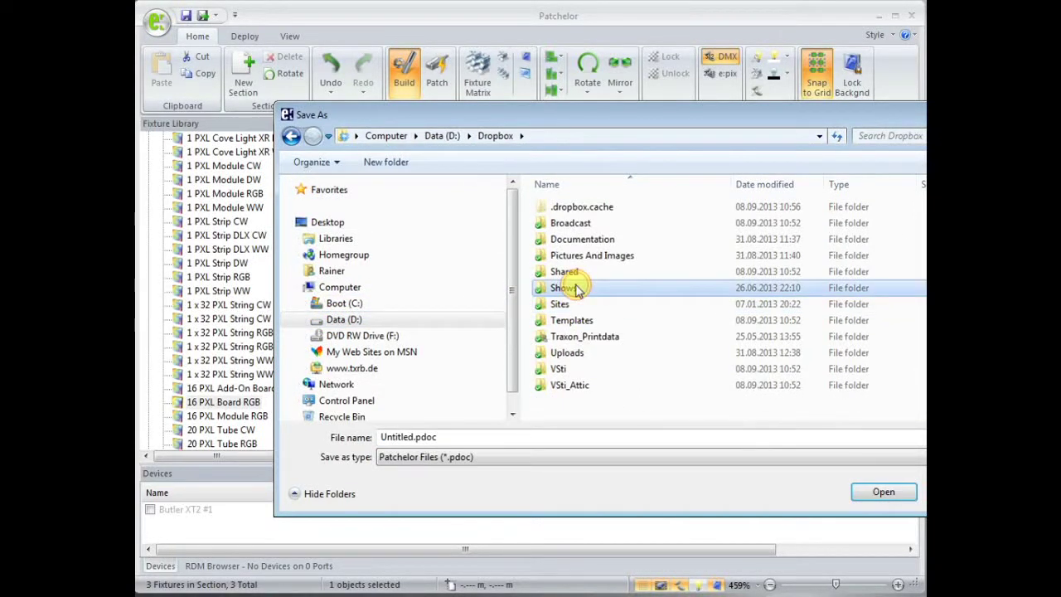
pyautogui.click(494, 436)
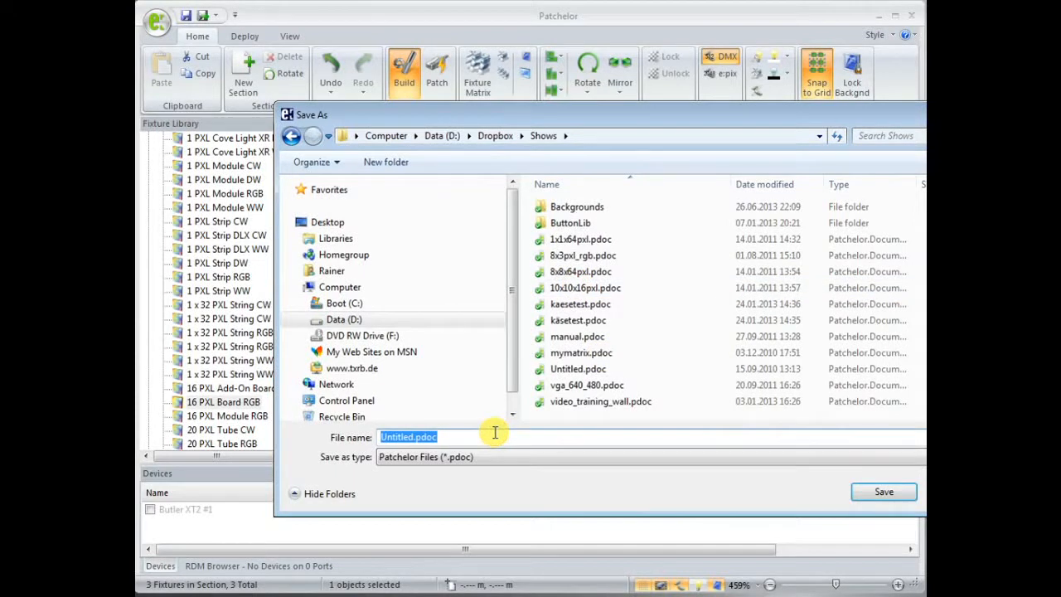
pyautogui.write('myproject.')
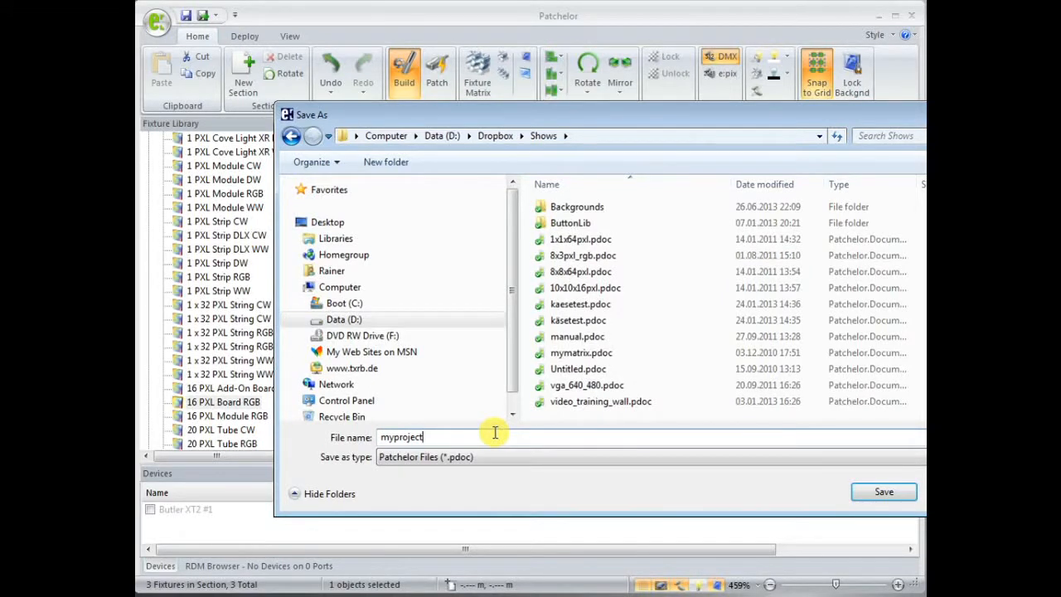
pyautogui.write('pdoc')
pyautogui.press('Return')
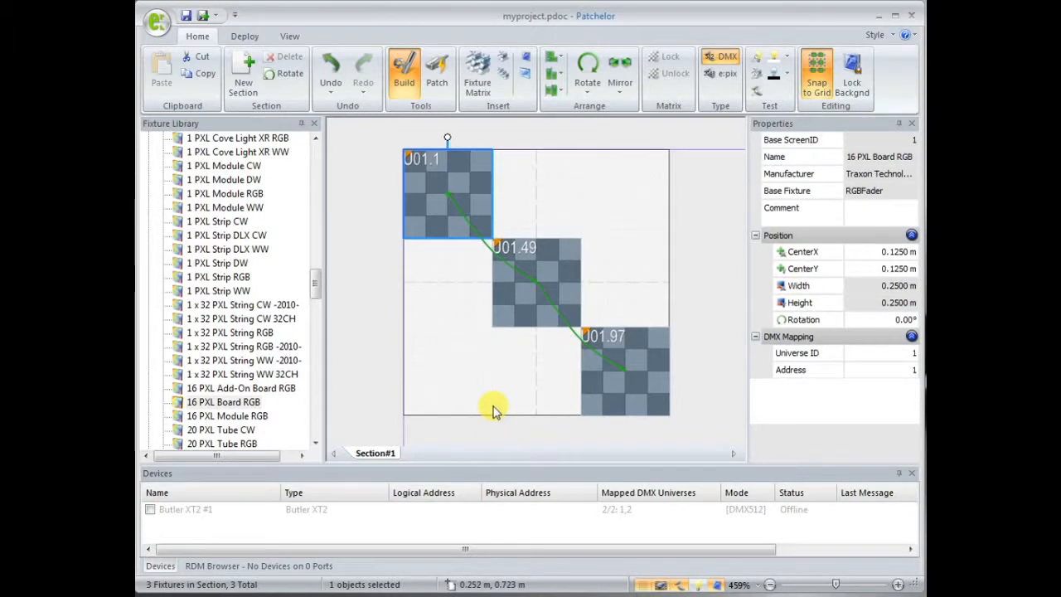
# Step: Export the patch as an Extended Patch File named myproject.patx
pyautogui.click(154, 25)
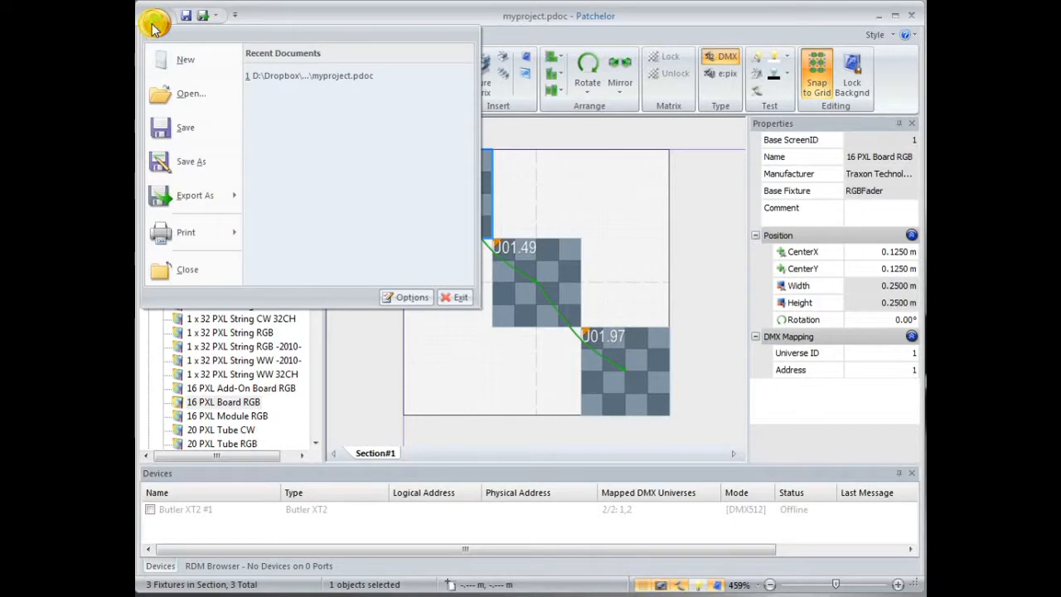
pyautogui.moveTo(194, 195)
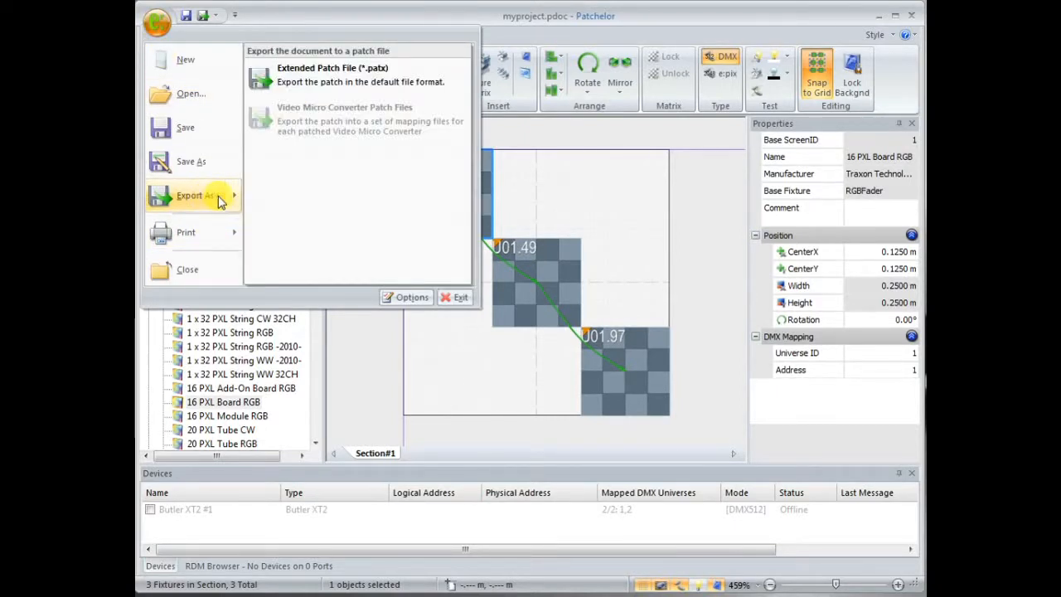
pyautogui.click(351, 76)
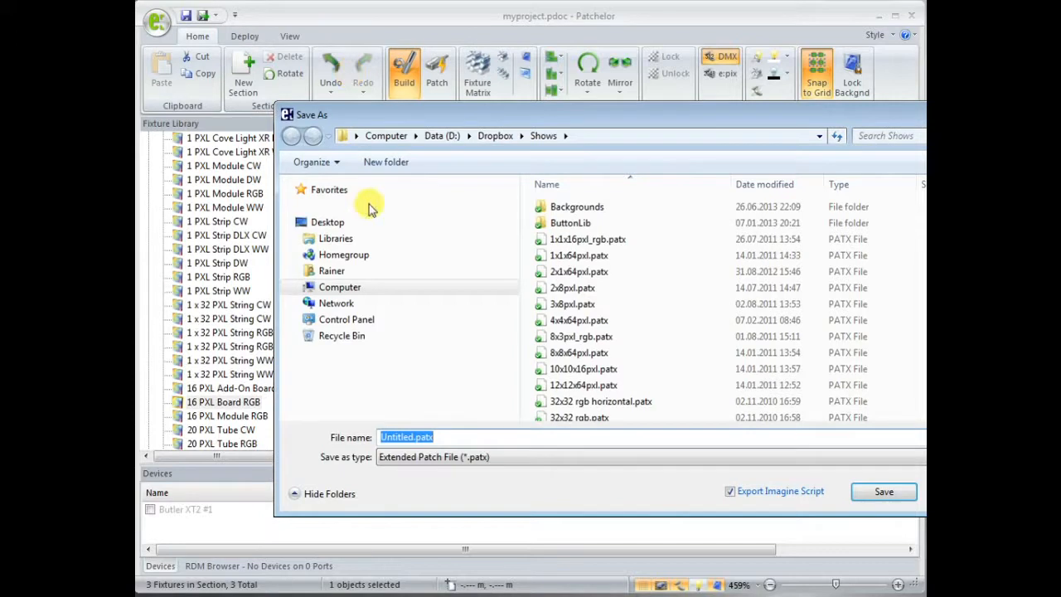
pyautogui.write('m')
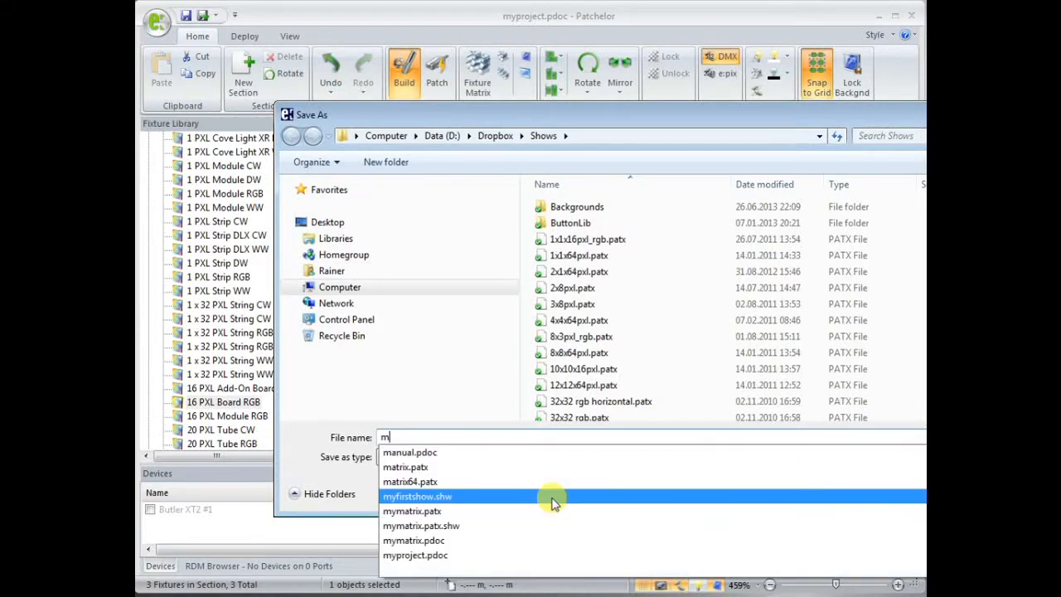
pyautogui.write('yproject.')
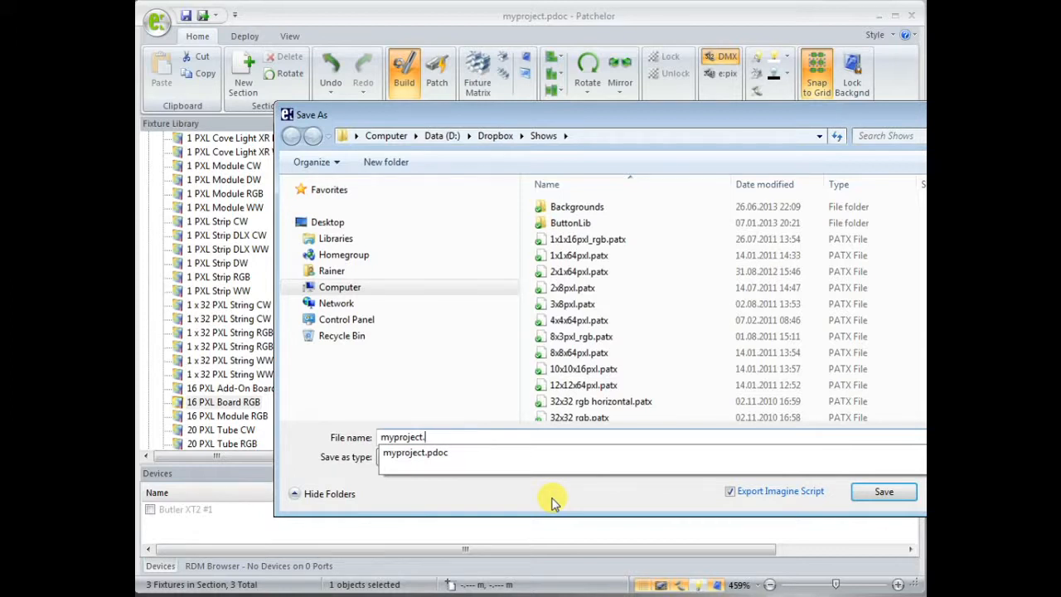
pyautogui.click(521, 499)
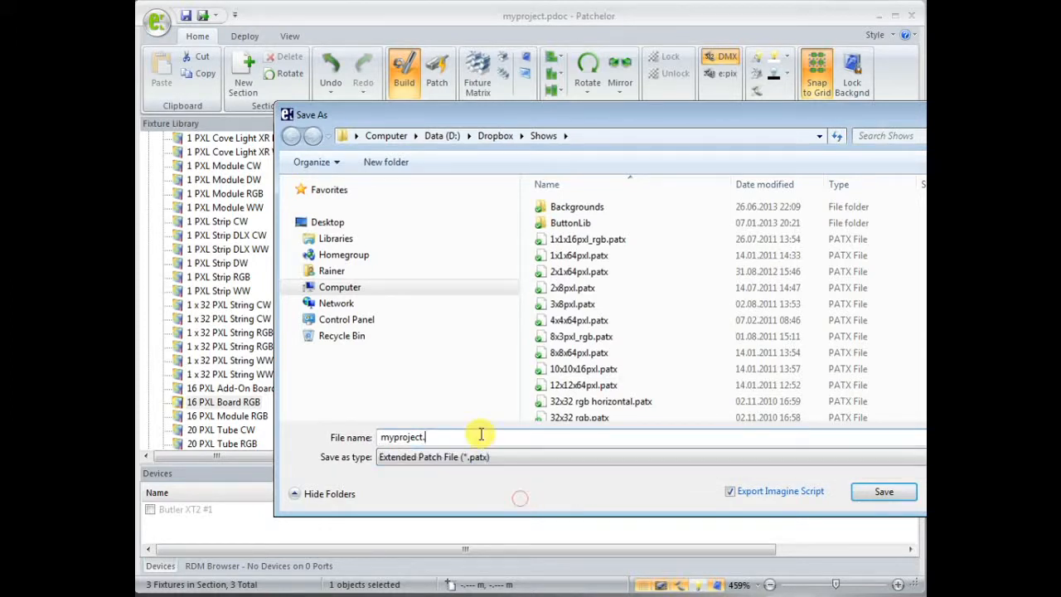
pyautogui.write('patx')
pyautogui.press('Return')
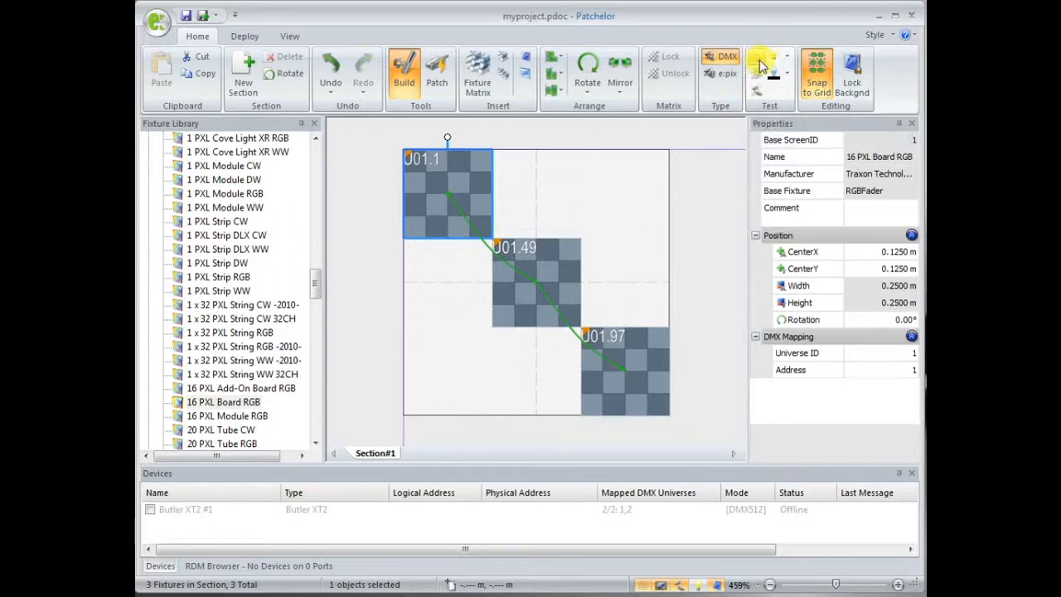
# Step: Enter lamp testing mode and light one pixel on each of the three board tiles
pyautogui.click(759, 65)
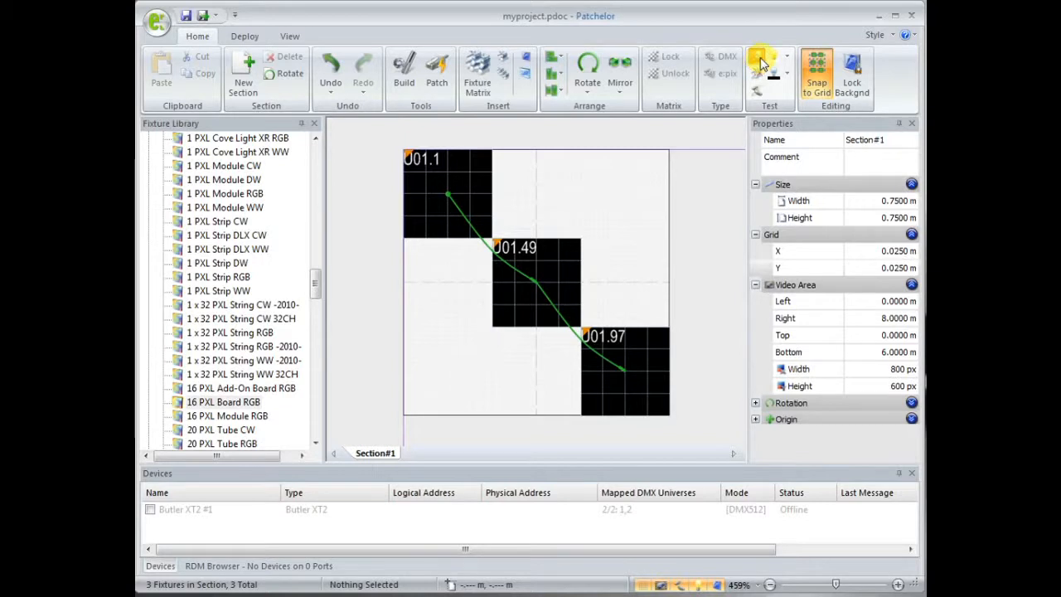
pyautogui.click(425, 170)
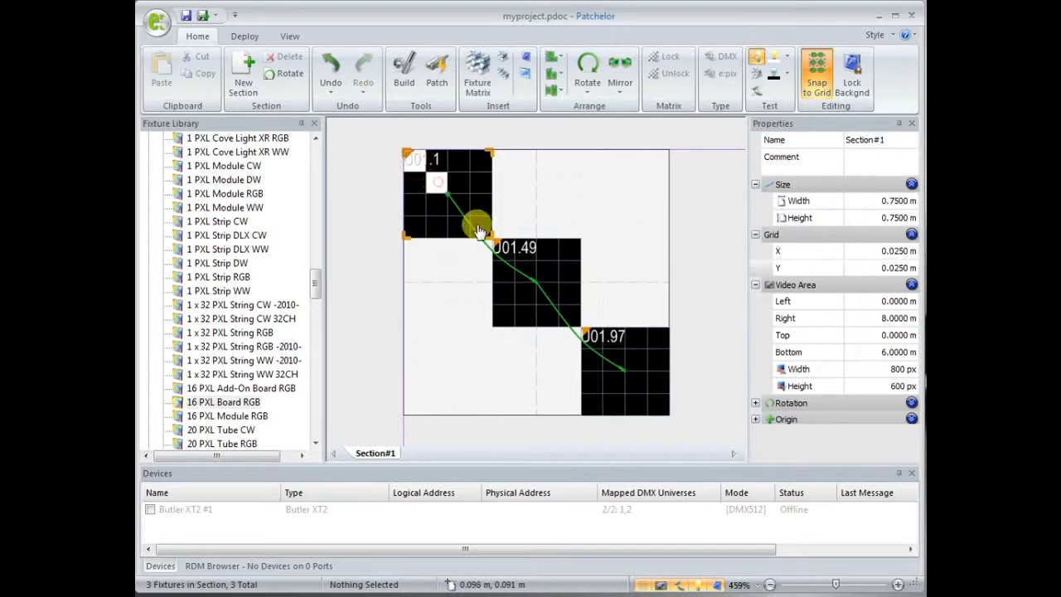
pyautogui.click(502, 250)
pyautogui.click(593, 340)
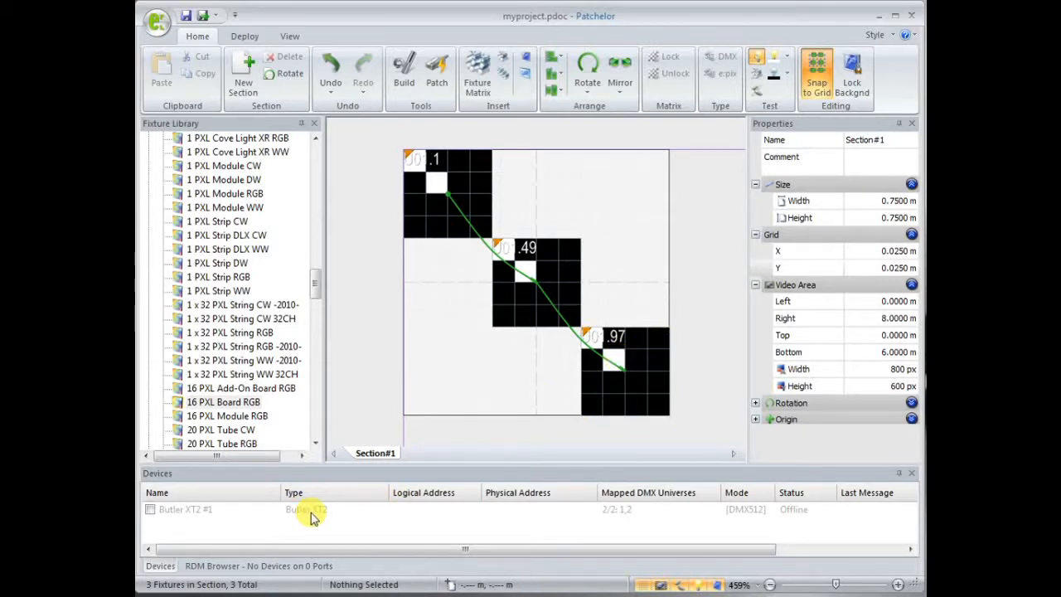
# Step: Light further pixels on the first, middle and bottom-right tiles to confirm the patch
pyautogui.click(438, 184)
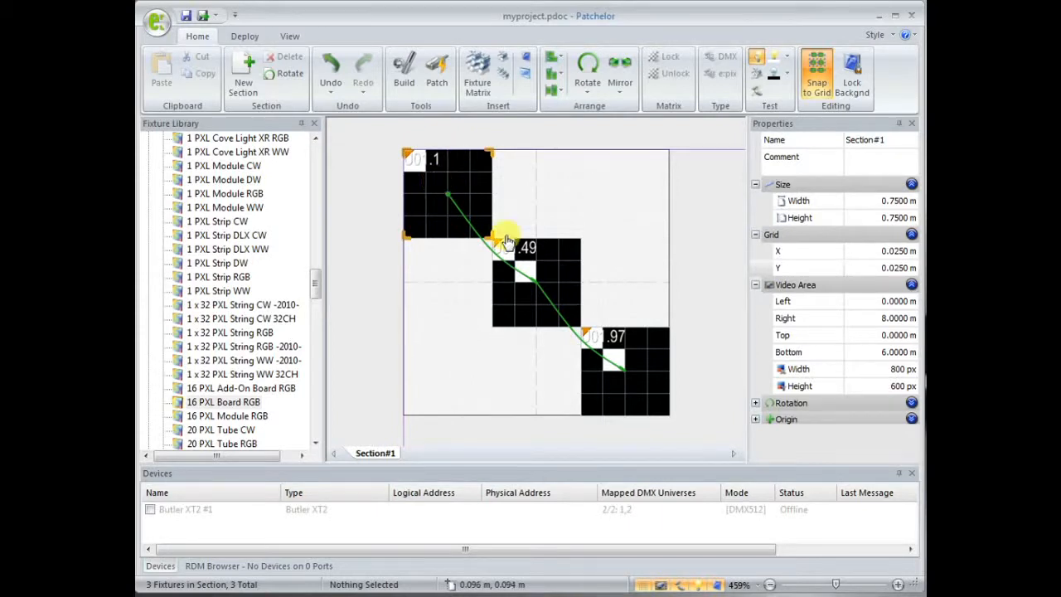
pyautogui.click(527, 267)
pyautogui.click(618, 355)
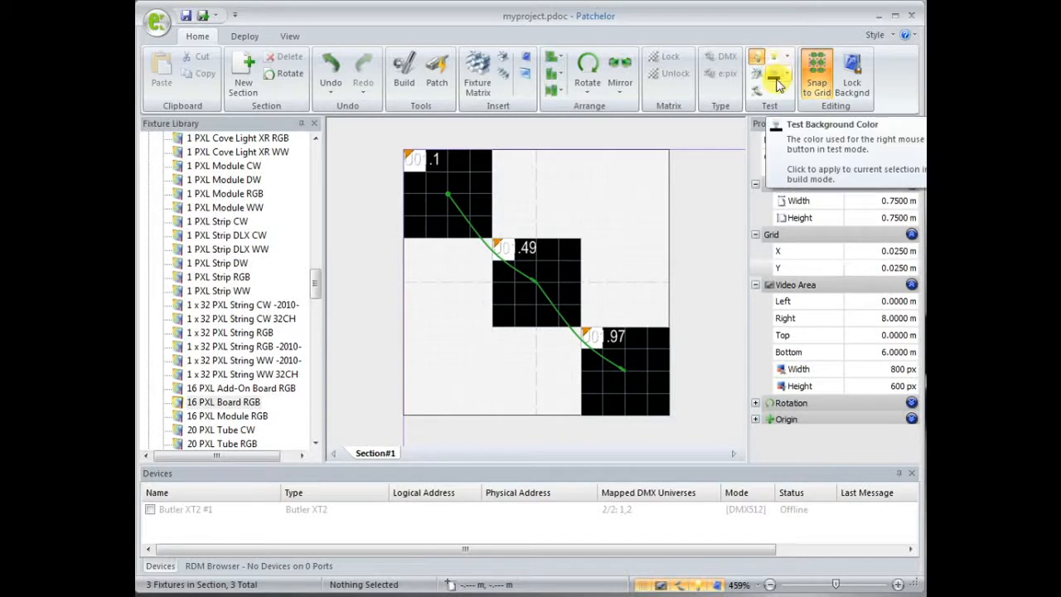
pyautogui.click(562, 290)
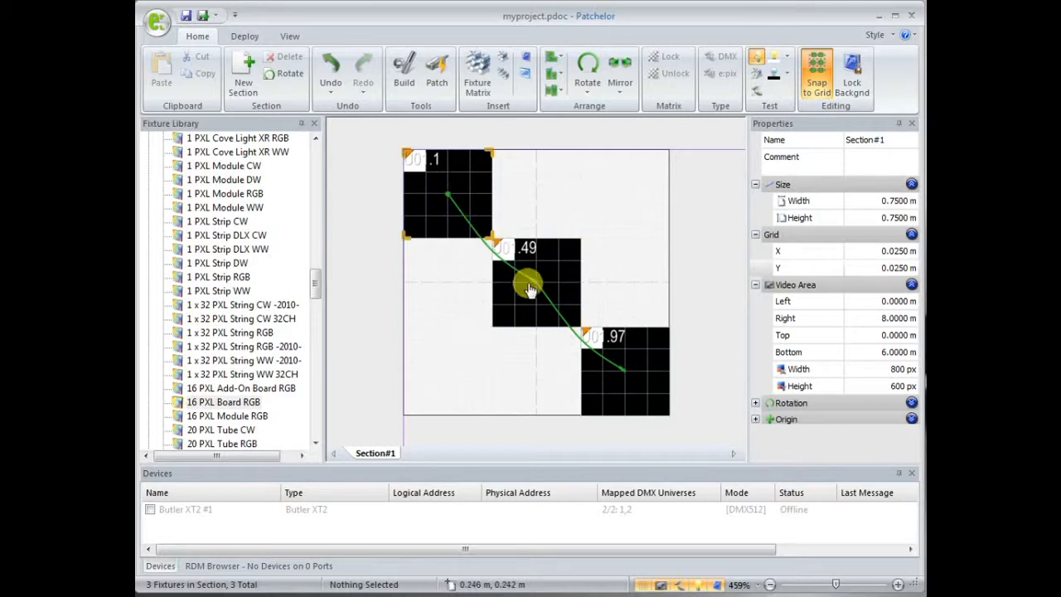
pyautogui.click(643, 379)
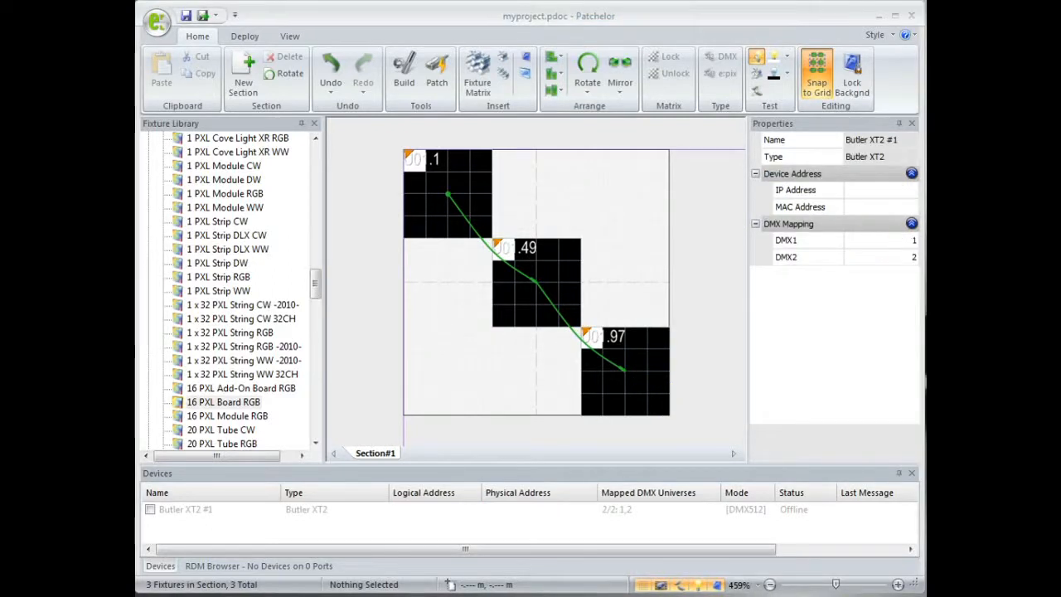
pyautogui.click(651, 351)
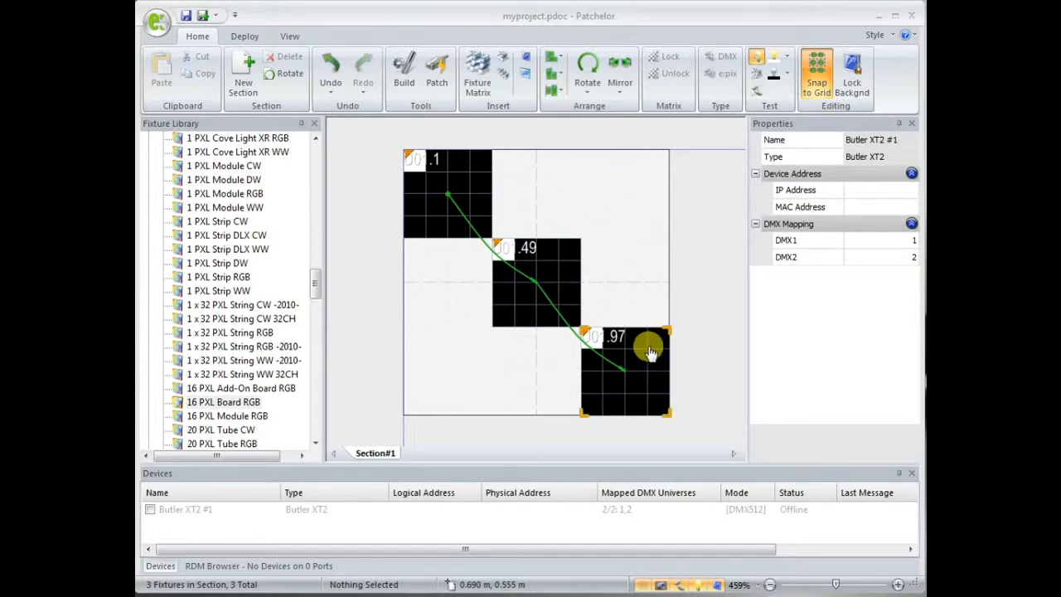
pyautogui.click(621, 516)
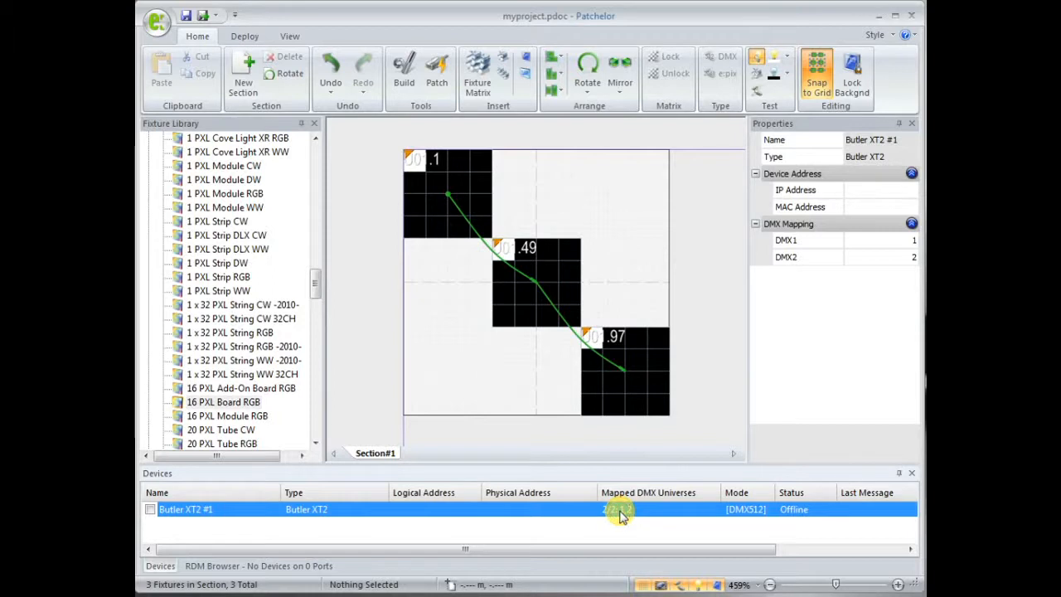
pyautogui.rightClick(622, 515)
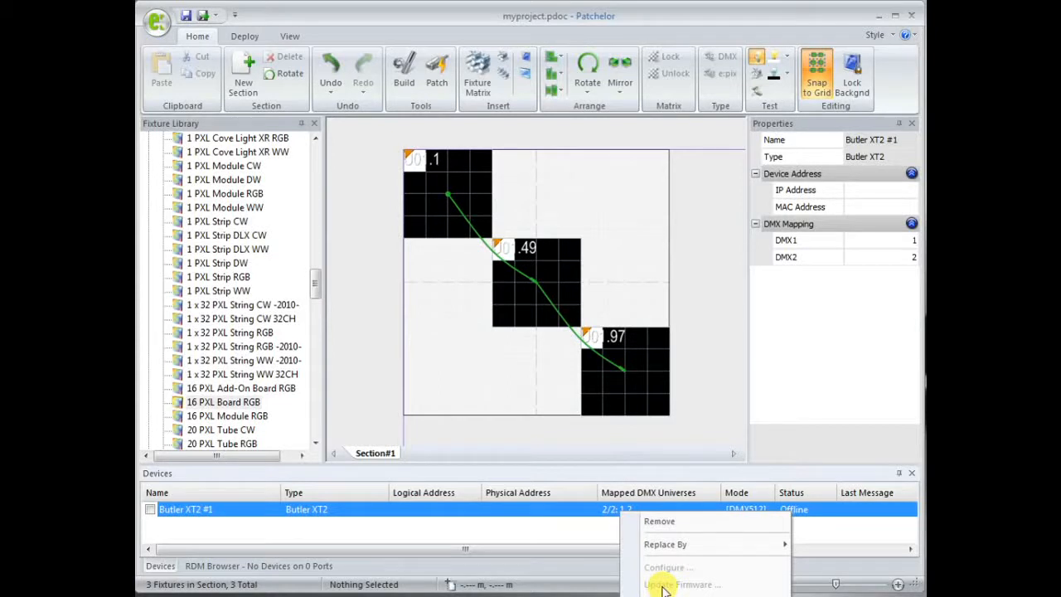
pyautogui.click(701, 390)
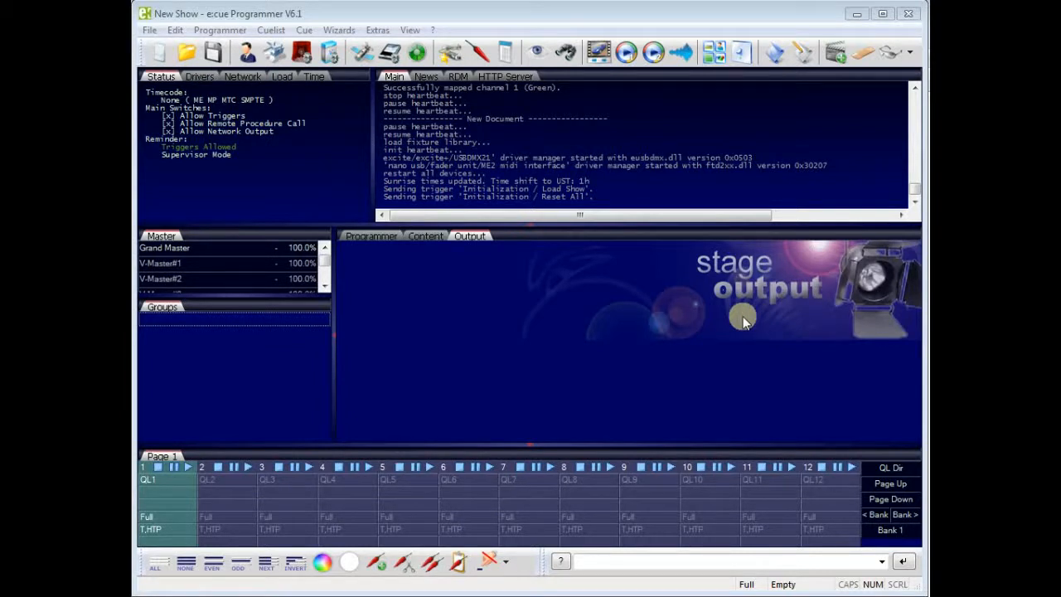
# Step: Import the myproject.patx patch file into the show via File > Import > Patch
pyautogui.click(150, 30)
pyautogui.moveTo(178, 164)
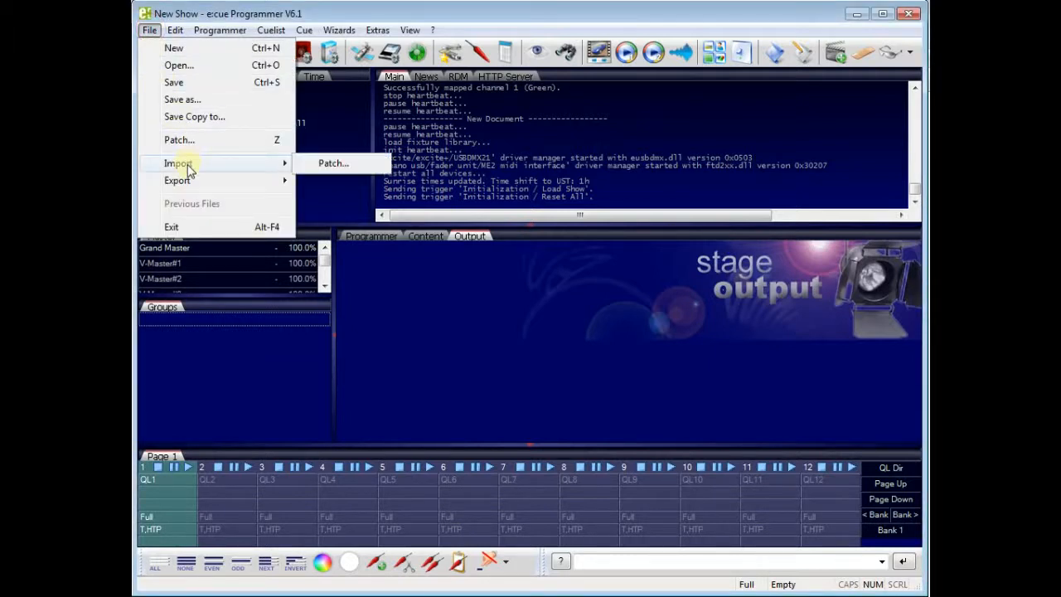
pyautogui.click(334, 163)
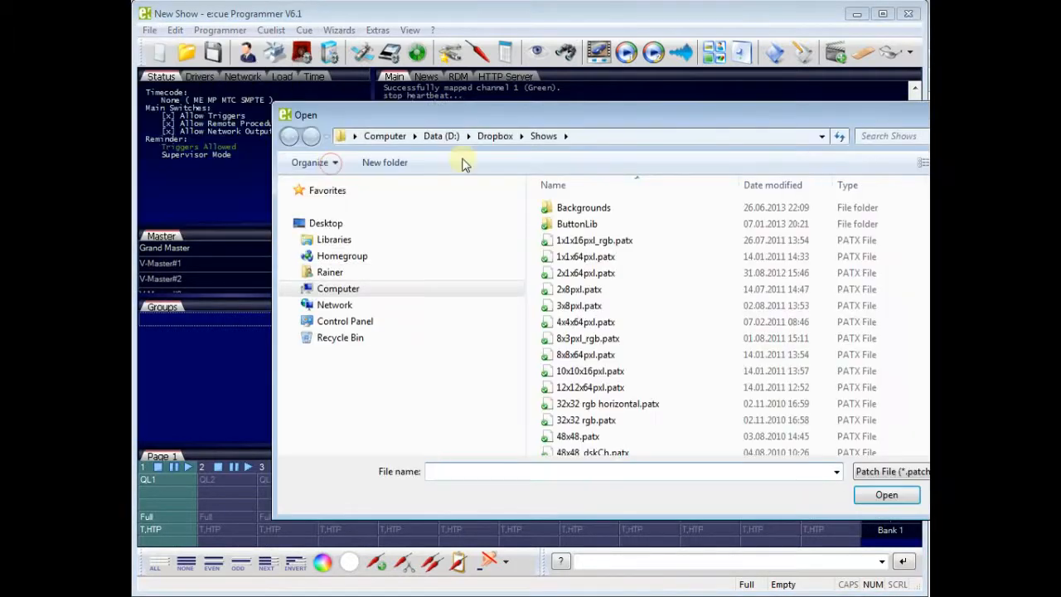
pyautogui.scroll(-5, 663, 332)
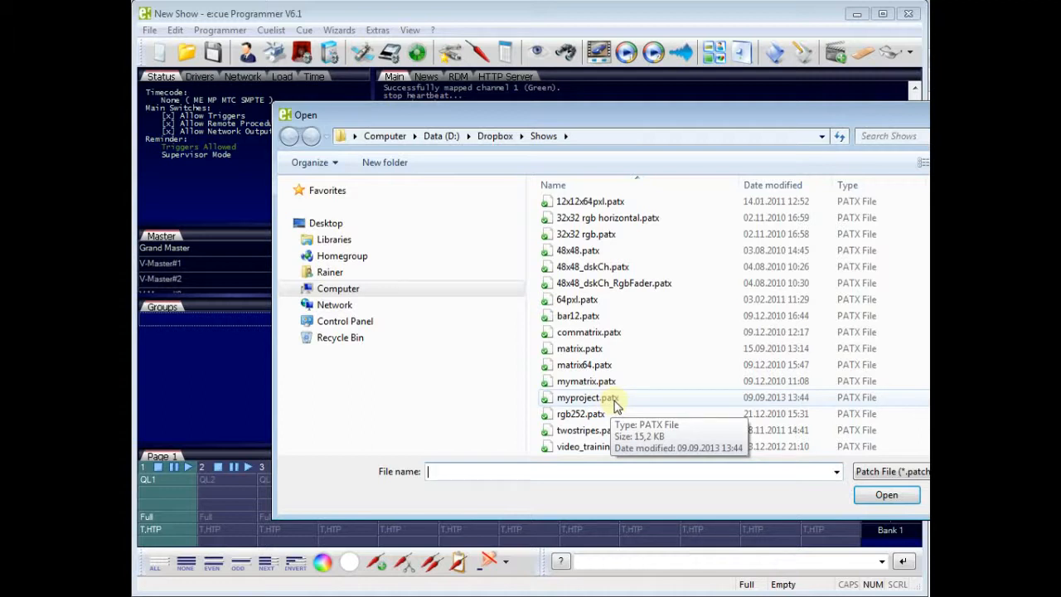
pyautogui.click(615, 404)
pyautogui.click(885, 496)
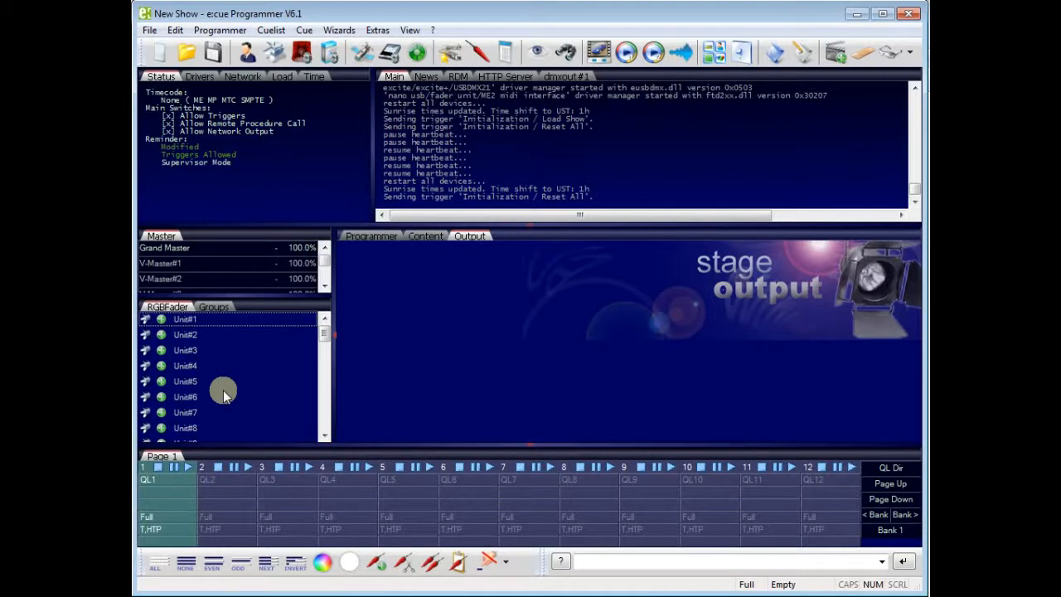
# Step: Load Unit#1 and then all RGB fader units into the programmer, and show the Live FX preview
pyautogui.doubleClick(251, 321)
pyautogui.rightClick(251, 320)
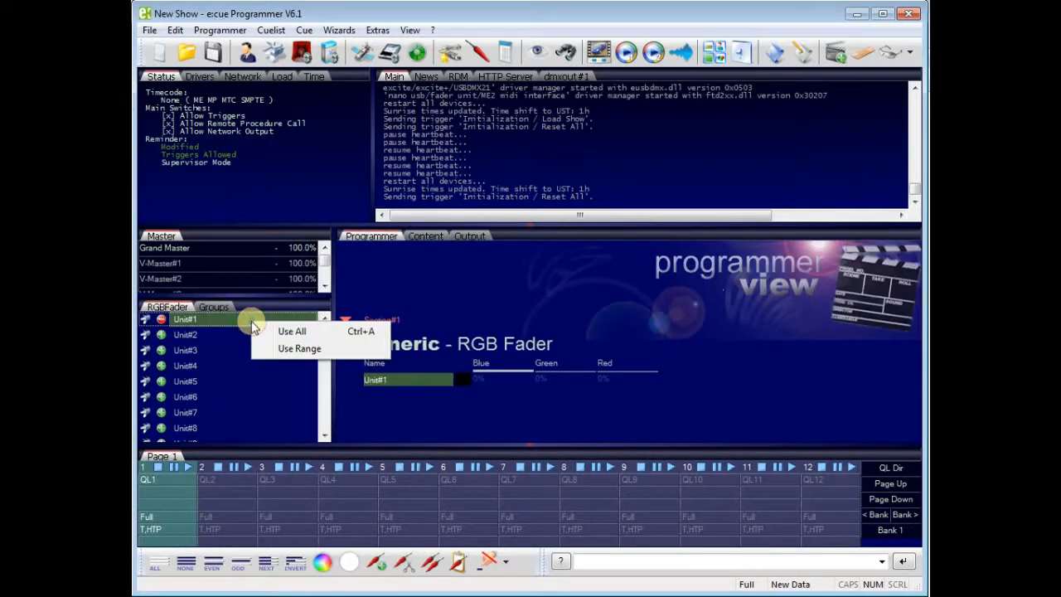
pyautogui.click(286, 349)
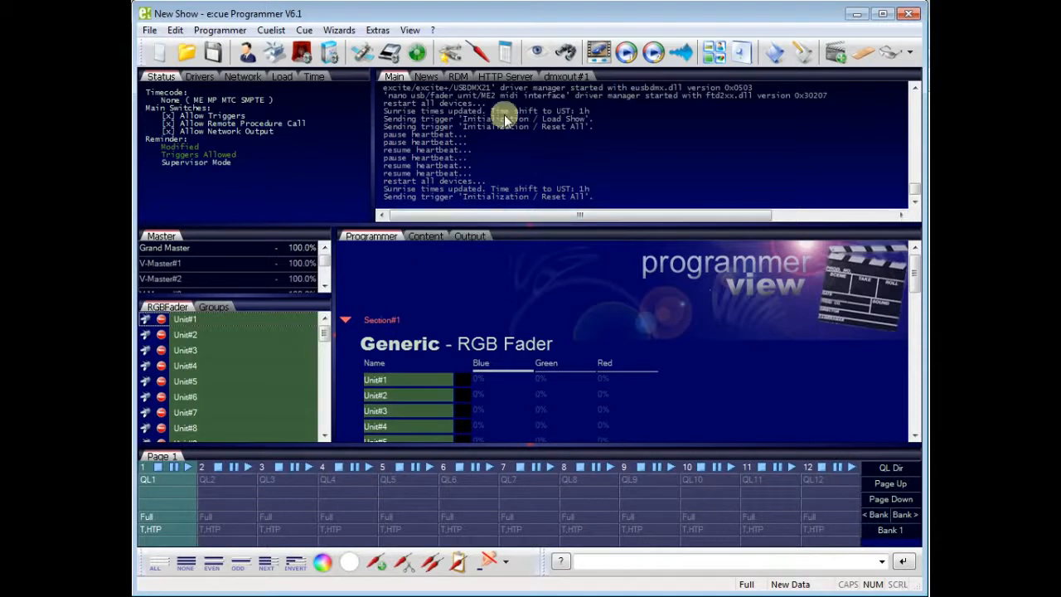
pyautogui.click(480, 53)
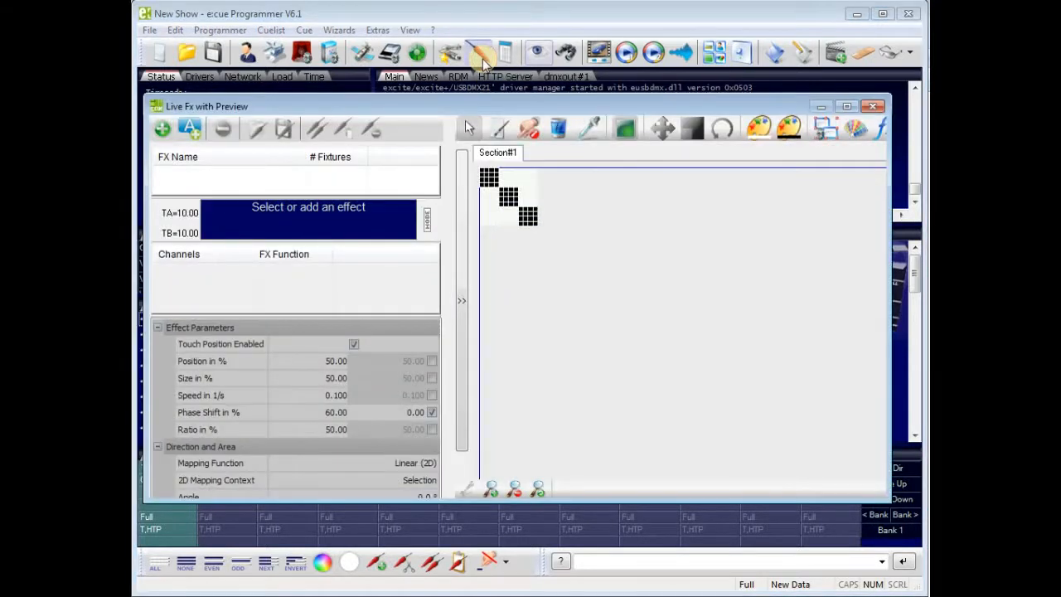
pyautogui.scroll(2, 531, 215)
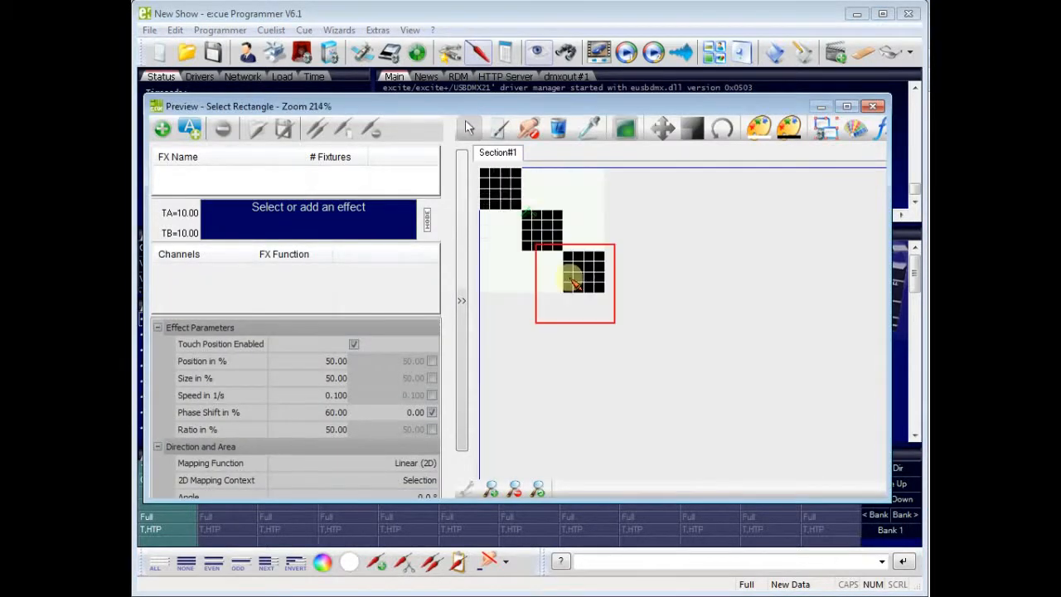
pyautogui.scroll(2, 563, 273)
pyautogui.scroll(2, 587, 311)
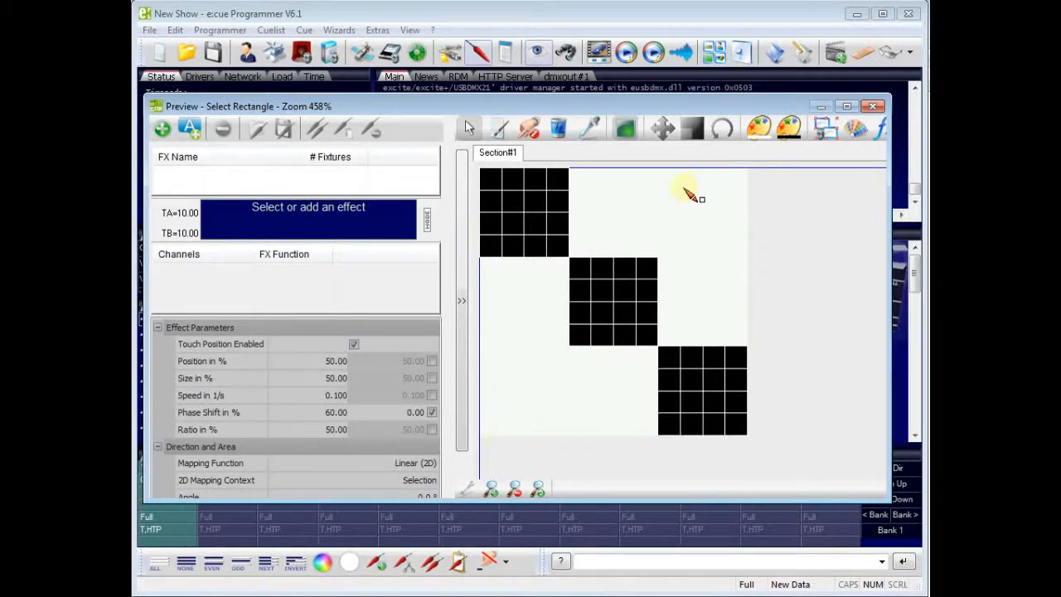
# Step: Add an effect and apply the RGB Pixel Explosion 'white red, single' template to the 48 fixtures
pyautogui.click(162, 129)
pyautogui.click(255, 129)
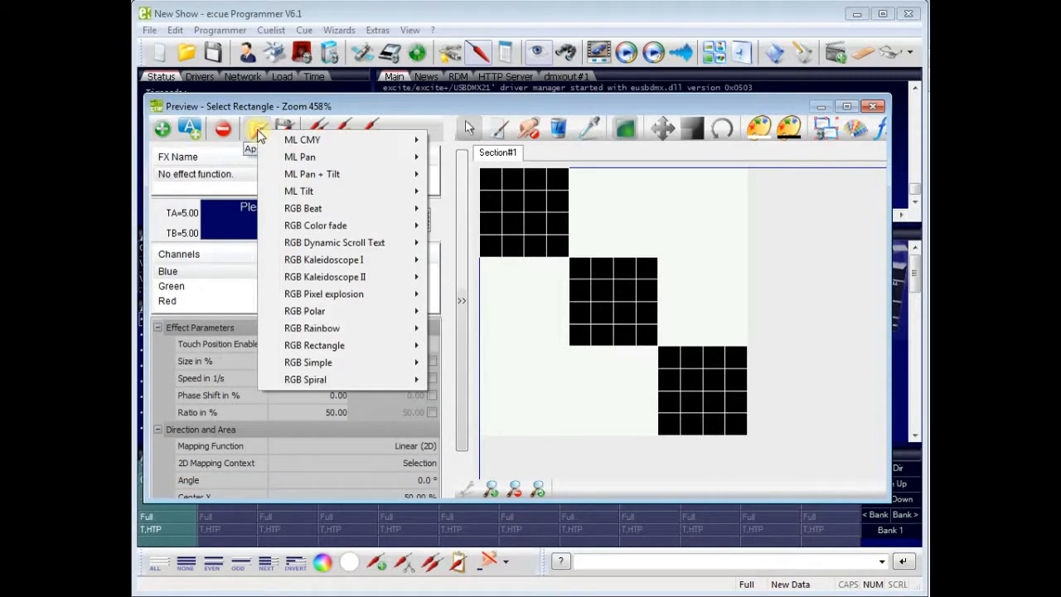
pyautogui.moveTo(325, 295)
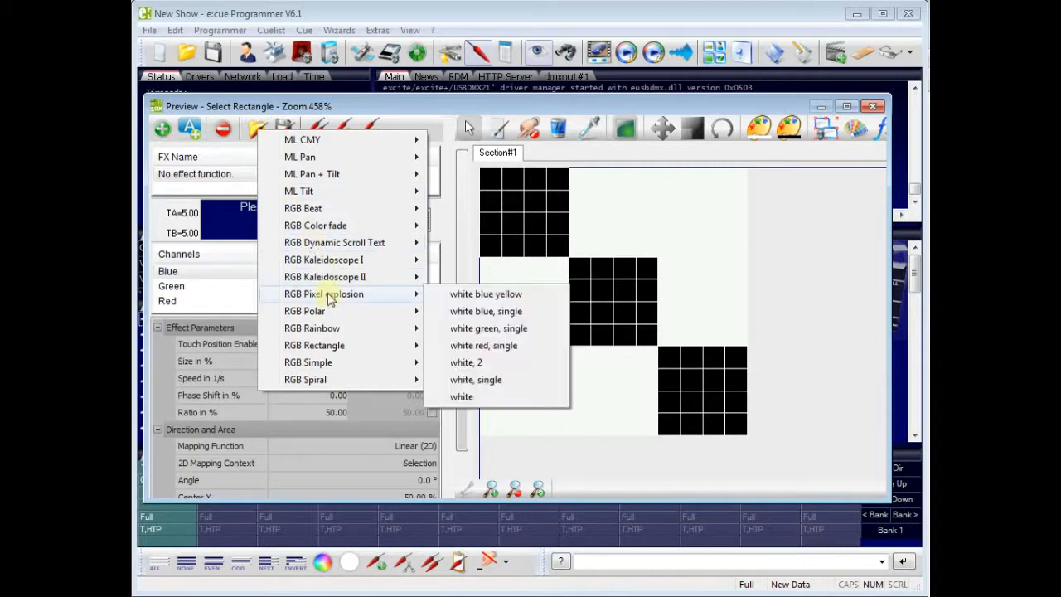
pyautogui.click(483, 344)
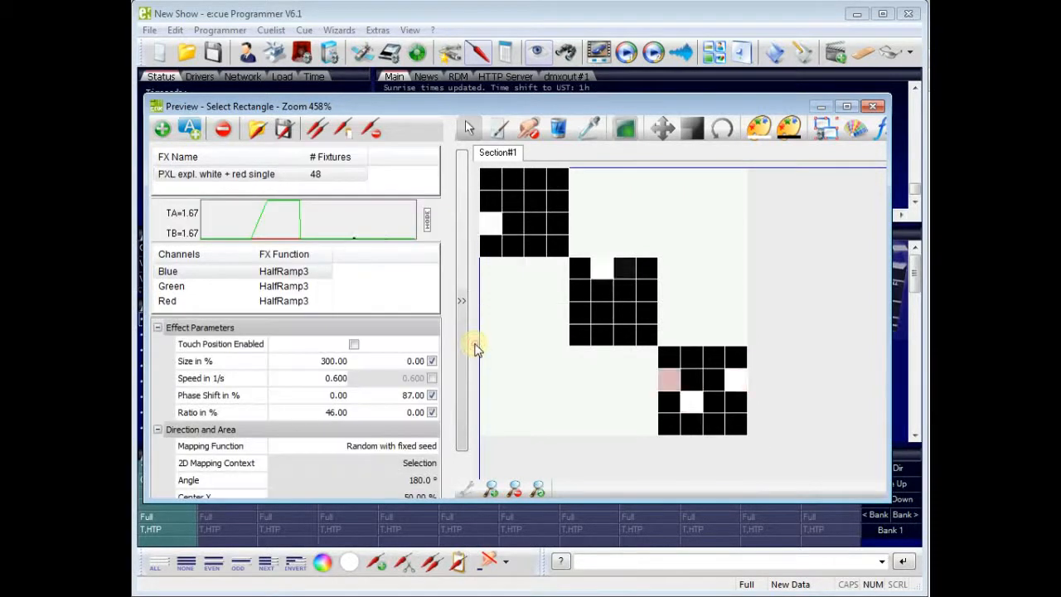